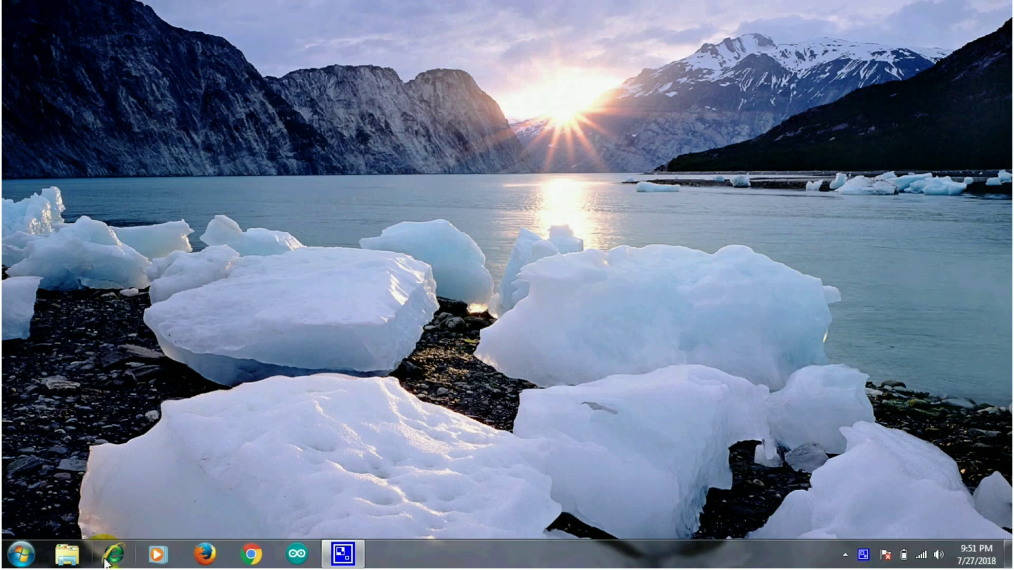
Find and launch MATLAB.
{"action": "type", "text": "matlab"}
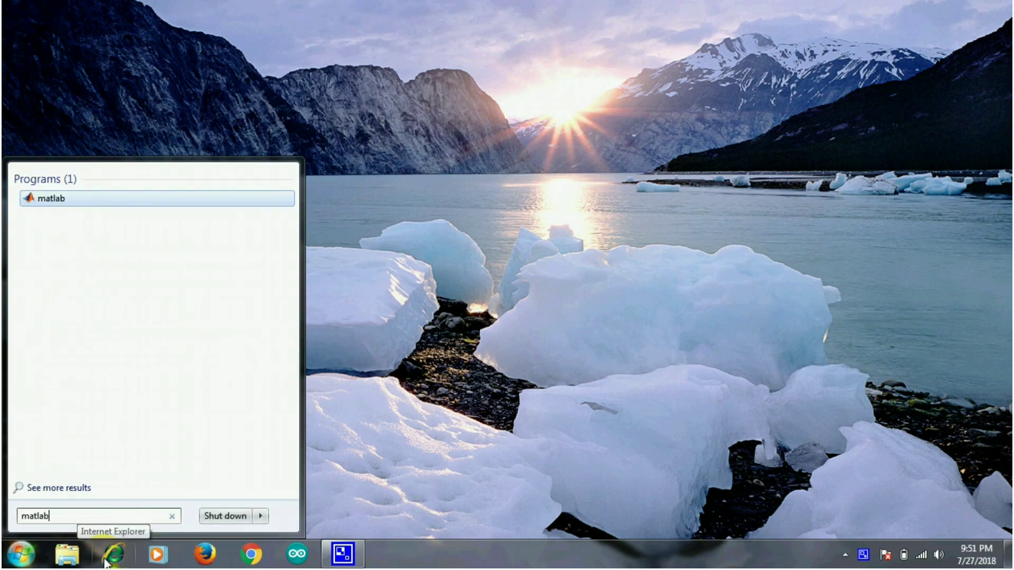
{"action": "key", "text": "Return"}
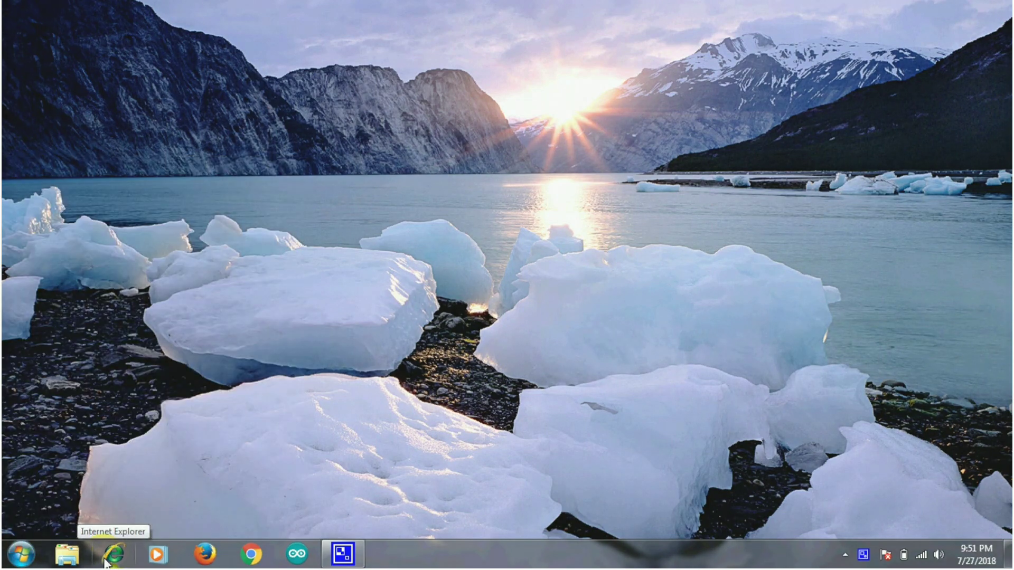
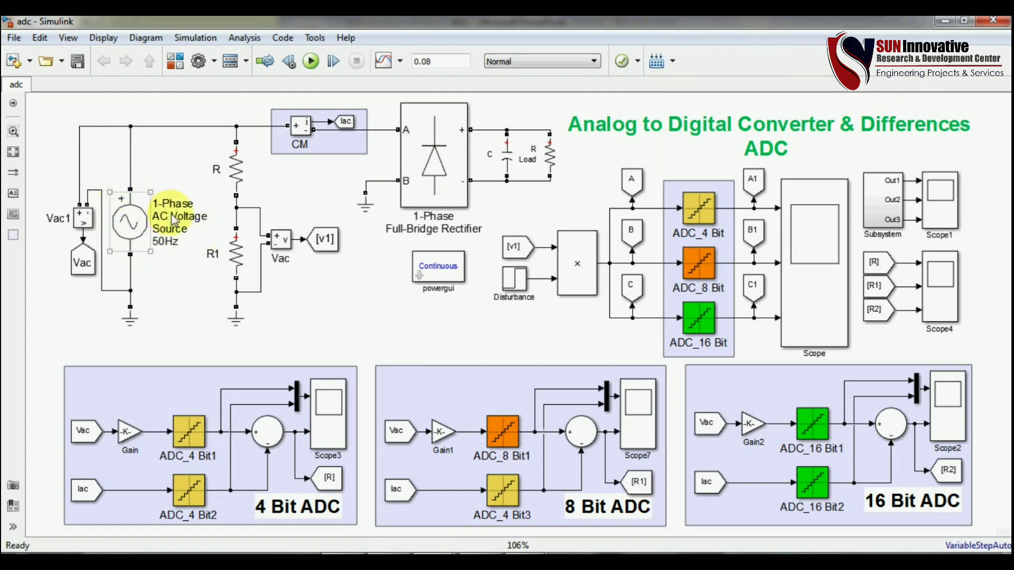
Review the peak amplitude, phase and frequency parameters of the 1-Phase AC Voltage Source block without changing them.
{"action": "double_click", "coordinate": [131, 226]}
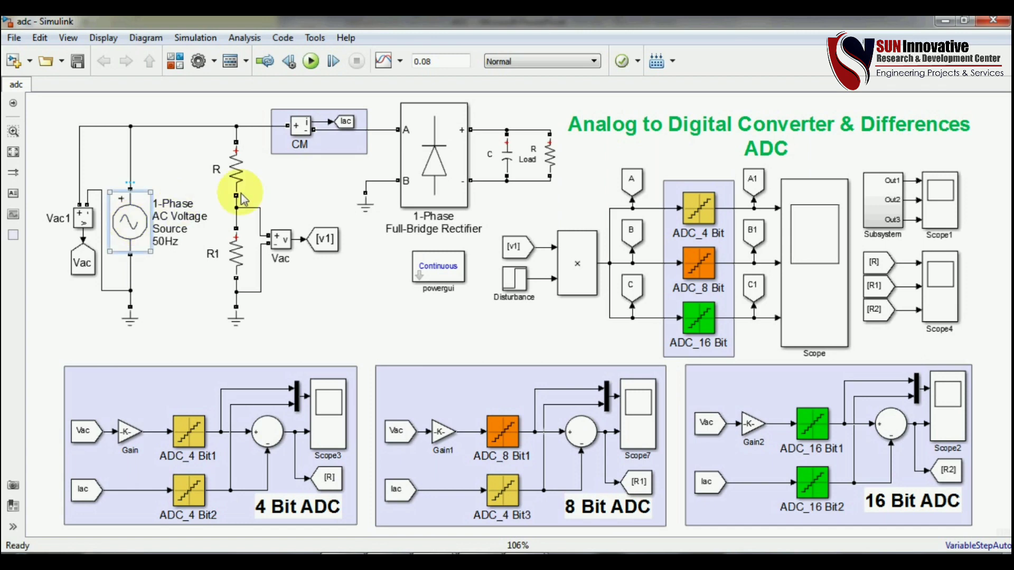
{"action": "double_click", "coordinate": [223, 169]}
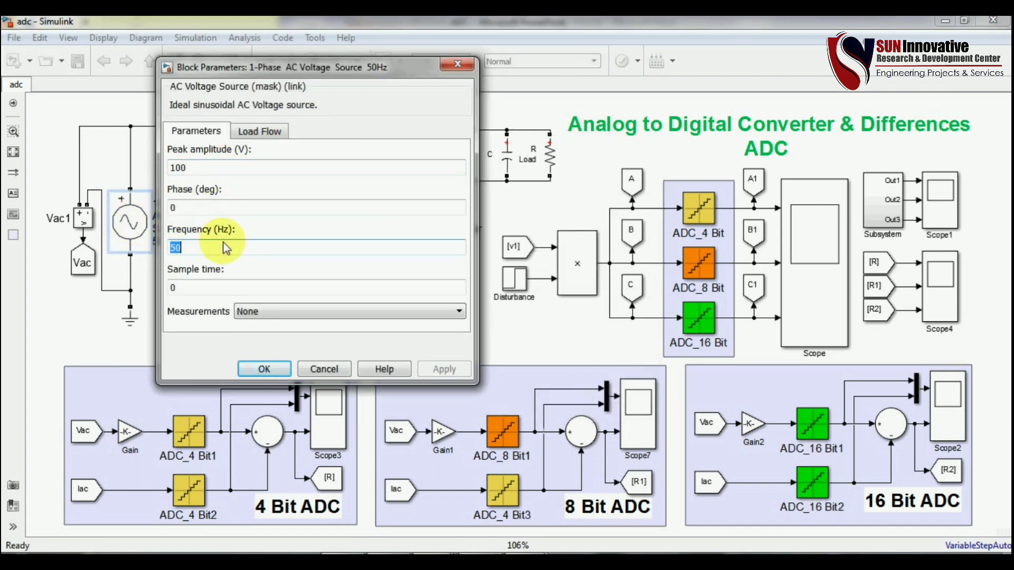
{"action": "left_click", "coordinate": [264, 368]}
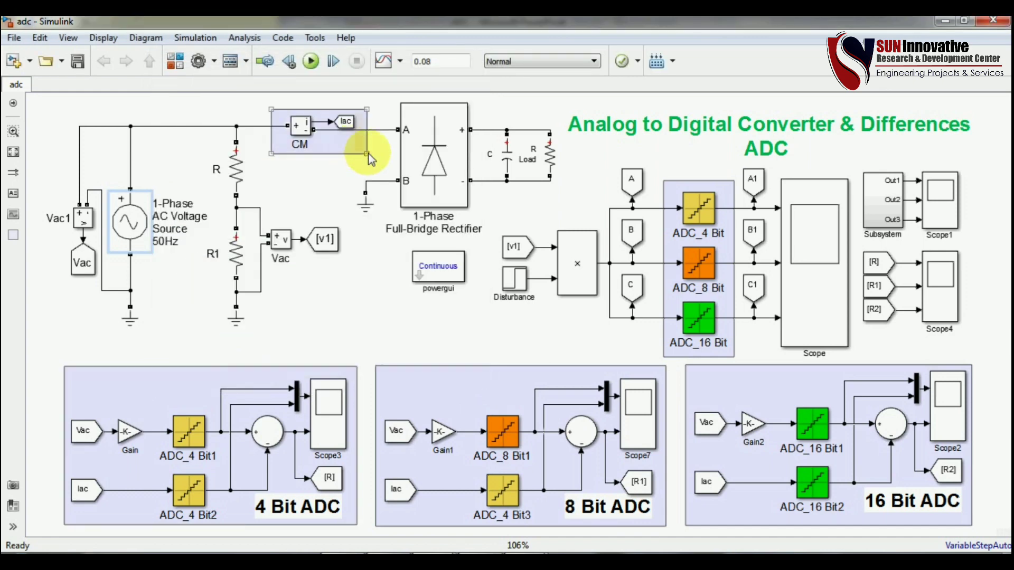
Examine the circuit from the AC source through the rectifier and load, the R and R1 voltage divider, the voltage measurements and the ADC blocks.
{"action": "left_click", "coordinate": [428, 180]}
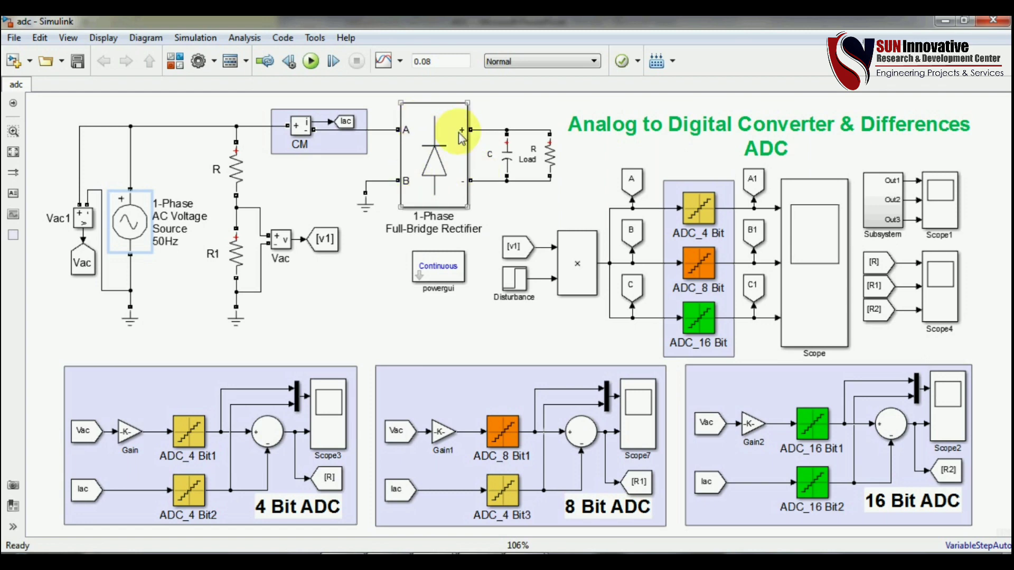
{"action": "left_click", "coordinate": [561, 158]}
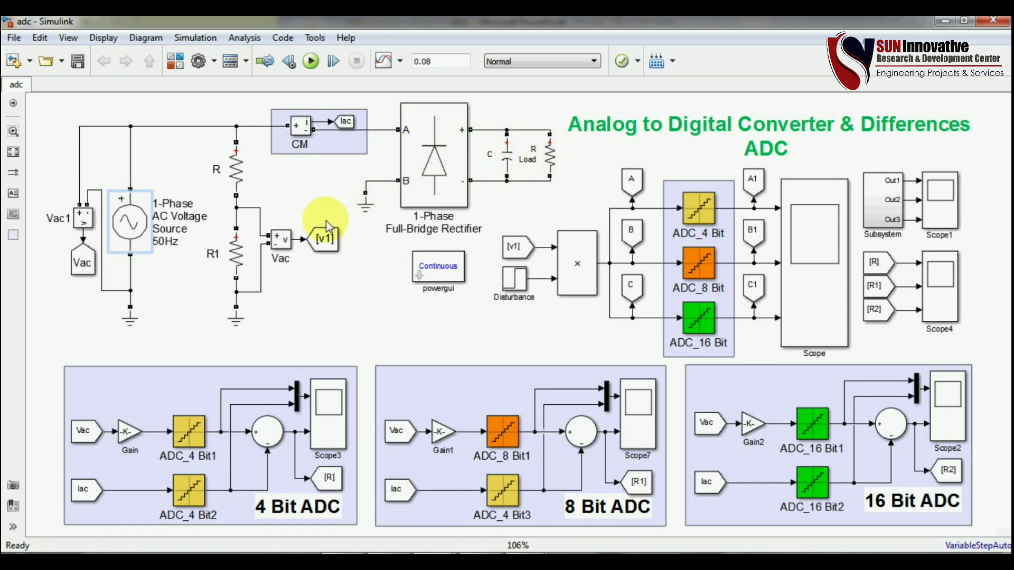
{"action": "left_click", "coordinate": [206, 153]}
{"action": "left_click_drag", "start_coordinate": [203, 148], "coordinate": [270, 306]}
{"action": "left_click", "coordinate": [312, 296]}
{"action": "left_click", "coordinate": [248, 170]}
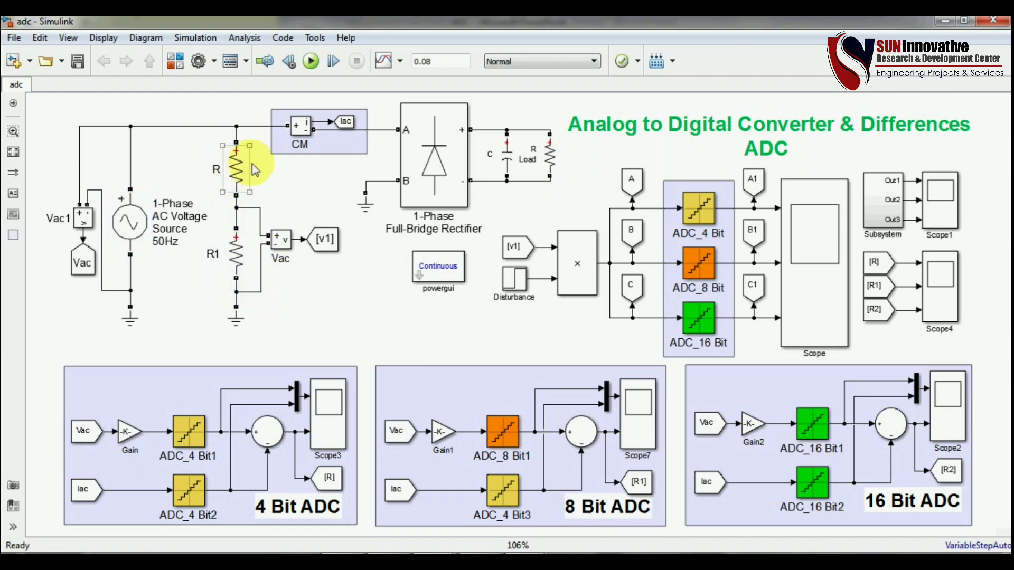
{"action": "left_click", "coordinate": [207, 148]}
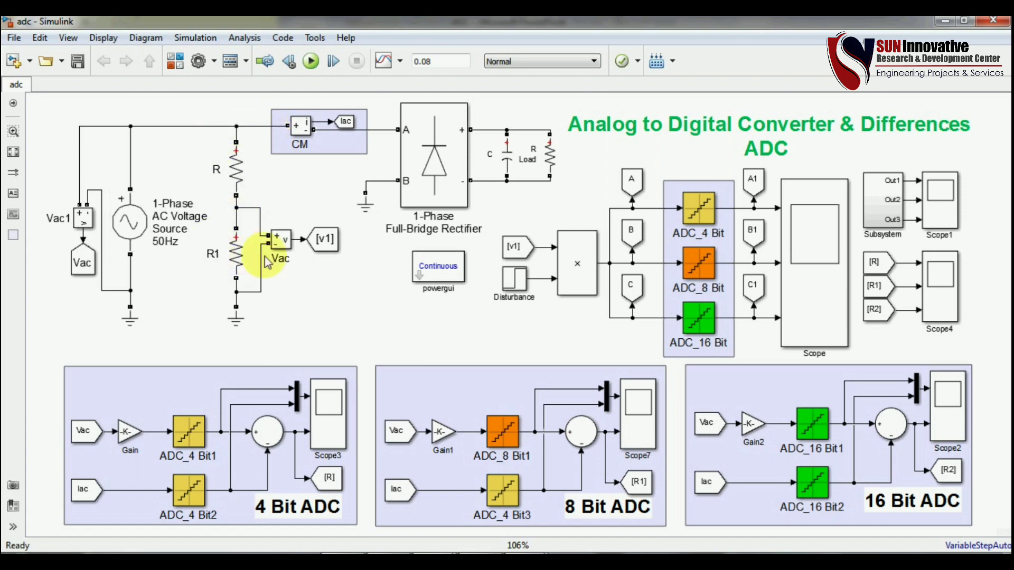
{"action": "left_click", "coordinate": [129, 224]}
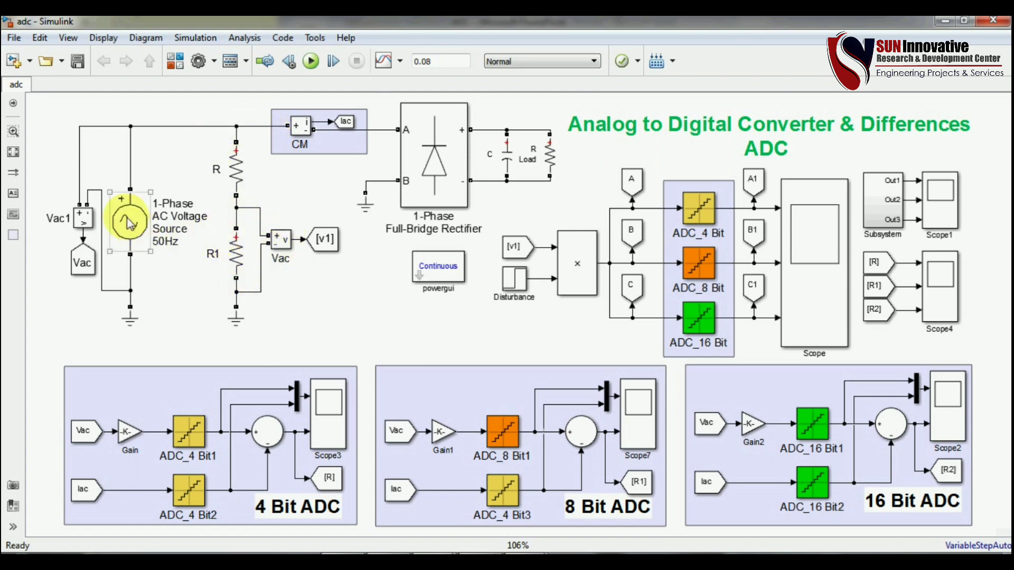
{"action": "left_click", "coordinate": [105, 228]}
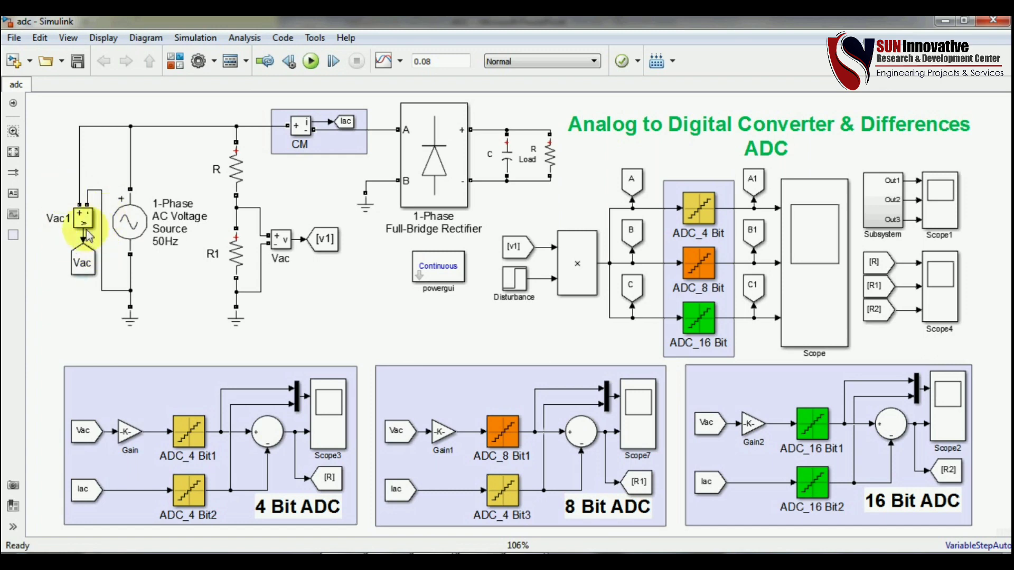
{"action": "left_click", "coordinate": [227, 170]}
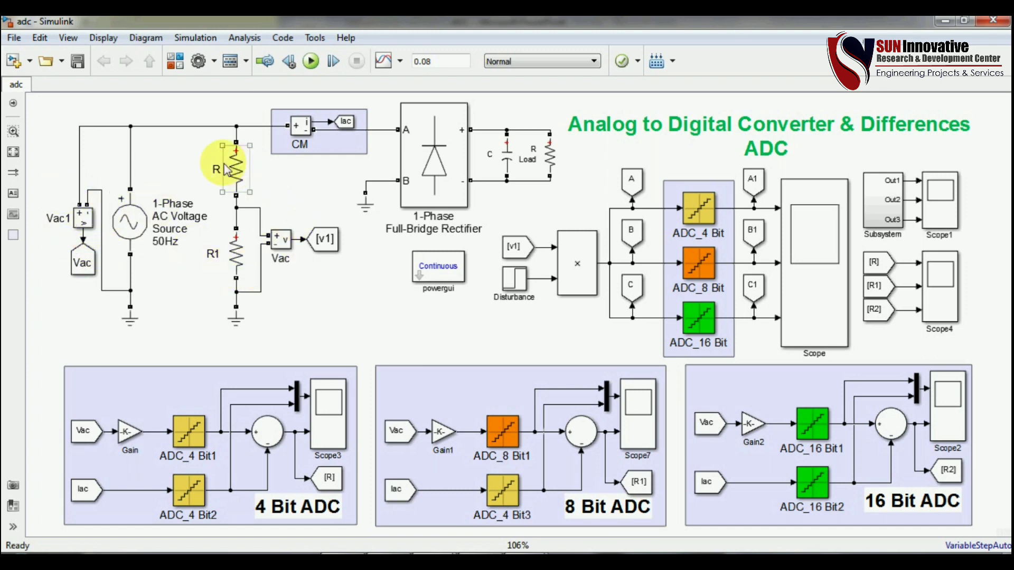
{"action": "left_click", "coordinate": [245, 145]}
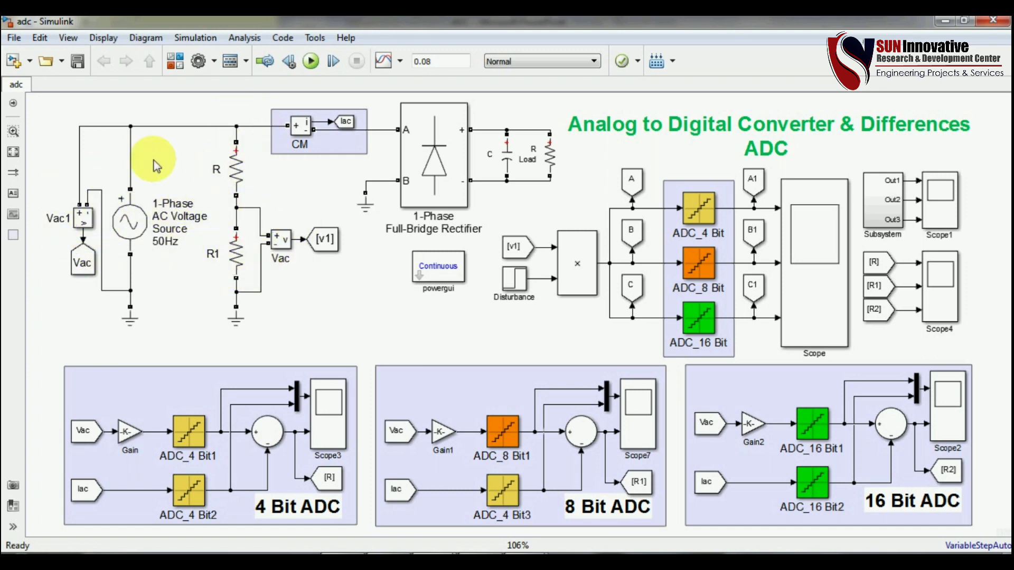
{"action": "left_click", "coordinate": [237, 172]}
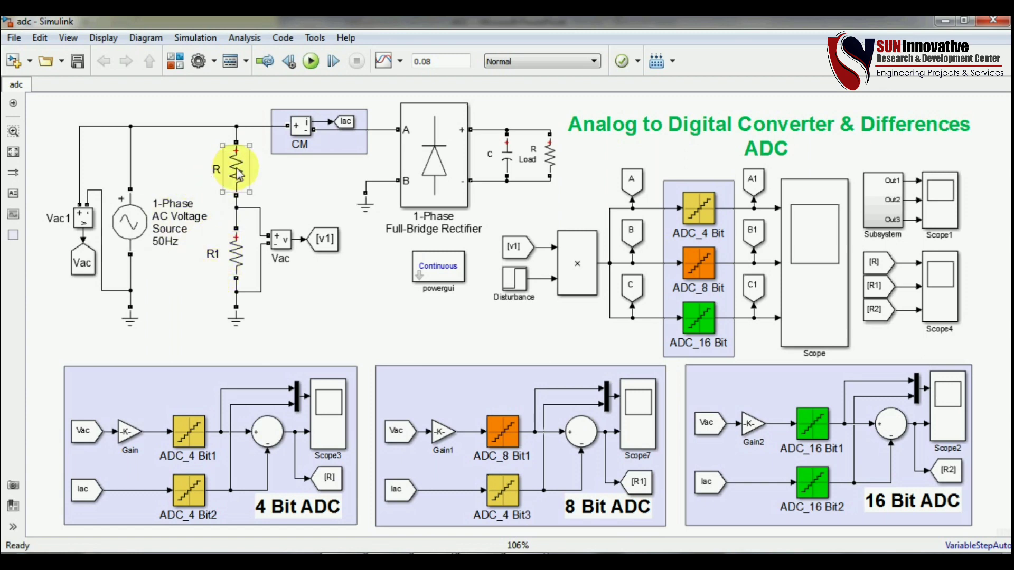
{"action": "left_click", "coordinate": [113, 239]}
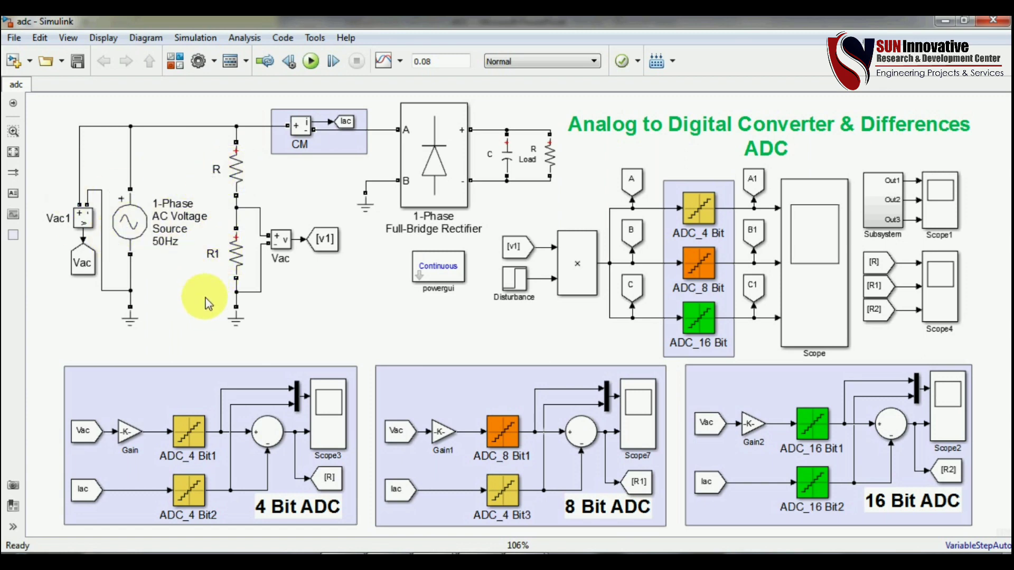
{"action": "left_click", "coordinate": [384, 262]}
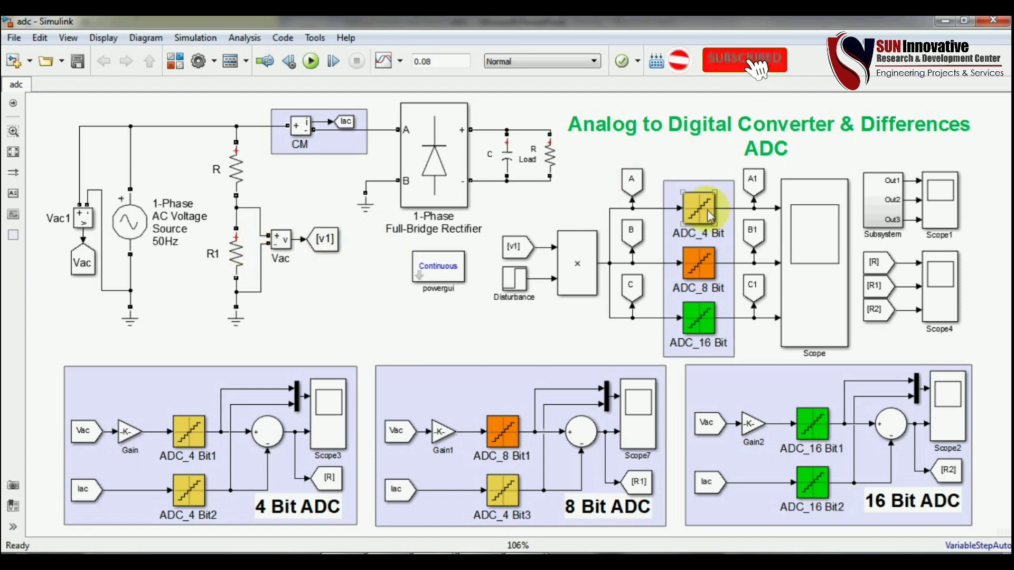
{"action": "left_click", "coordinate": [699, 325]}
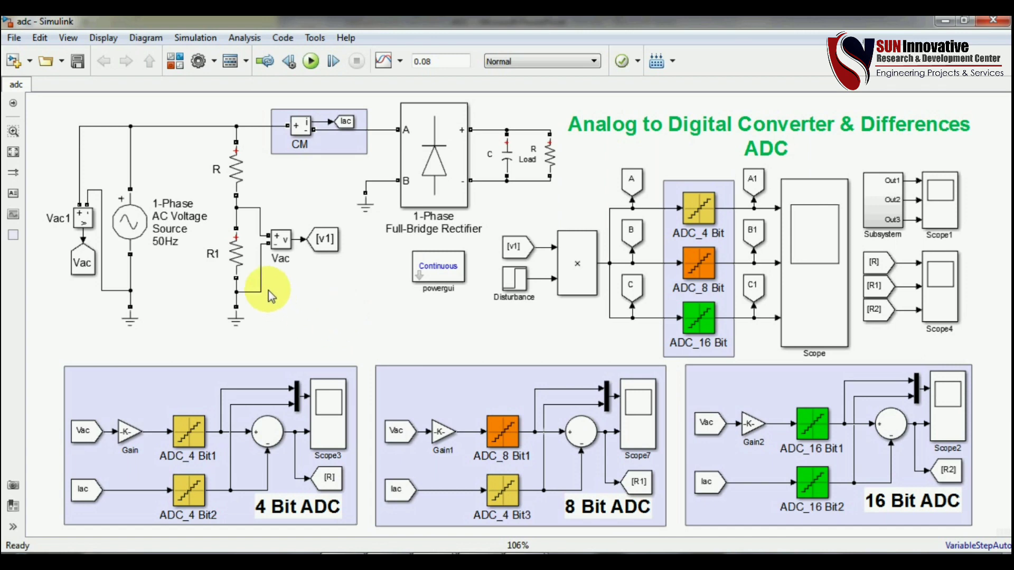
{"action": "left_click", "coordinate": [280, 238]}
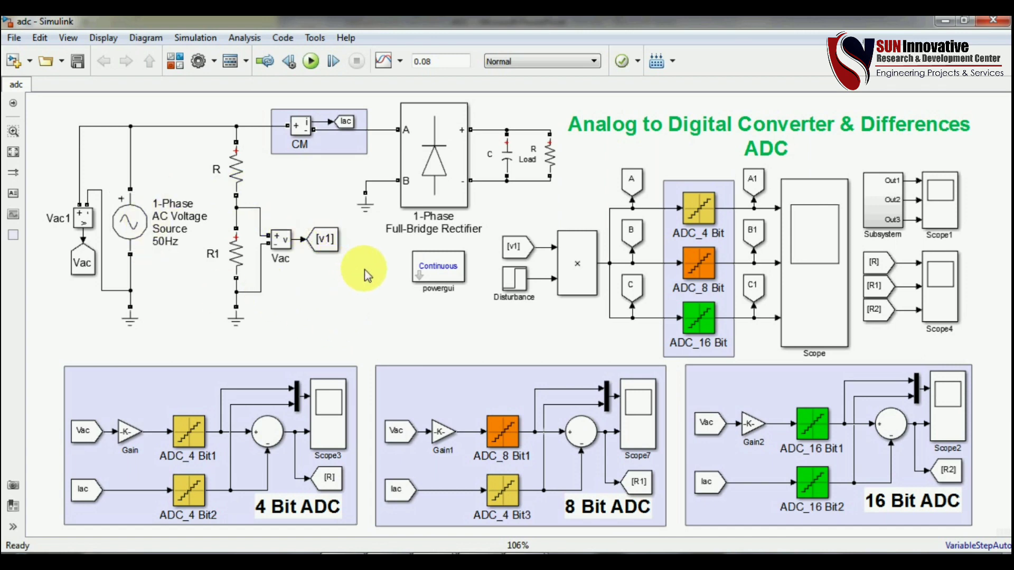
Check the capacitance of block C and the resistance of R Load at the rectifier output.
{"action": "left_click", "coordinate": [510, 157]}
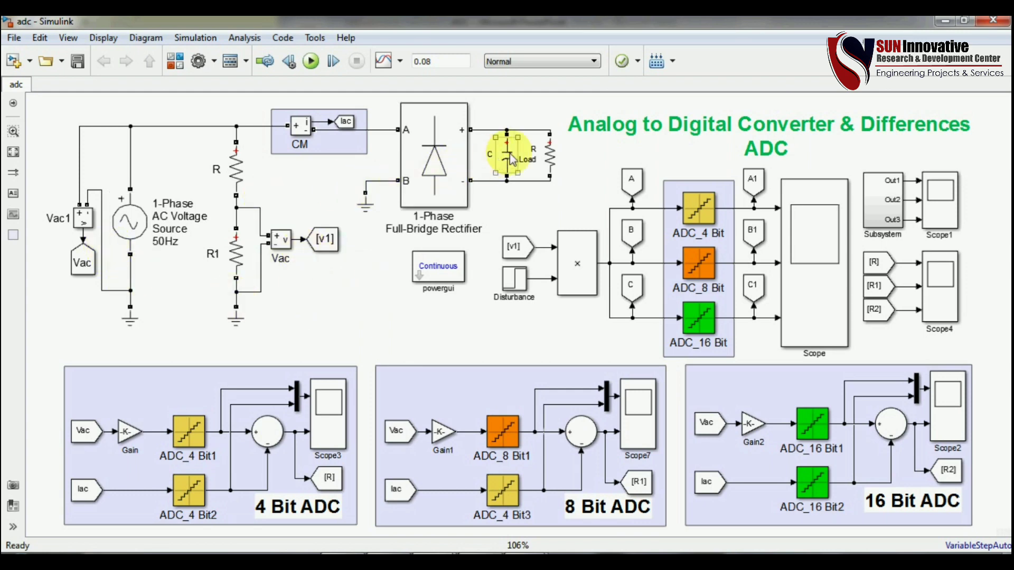
{"action": "double_click", "coordinate": [510, 157]}
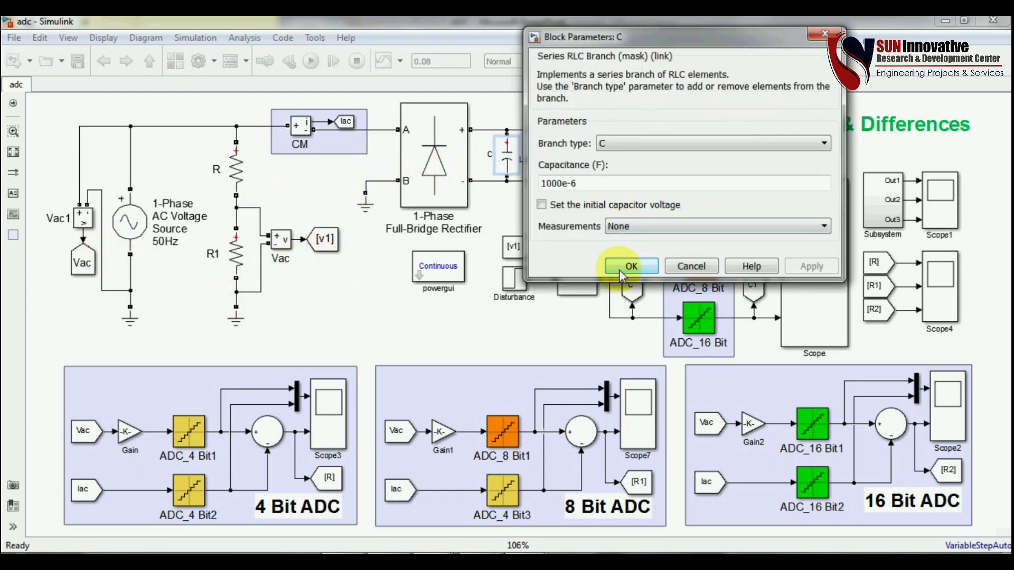
{"action": "left_click", "coordinate": [629, 266]}
{"action": "double_click", "coordinate": [549, 154]}
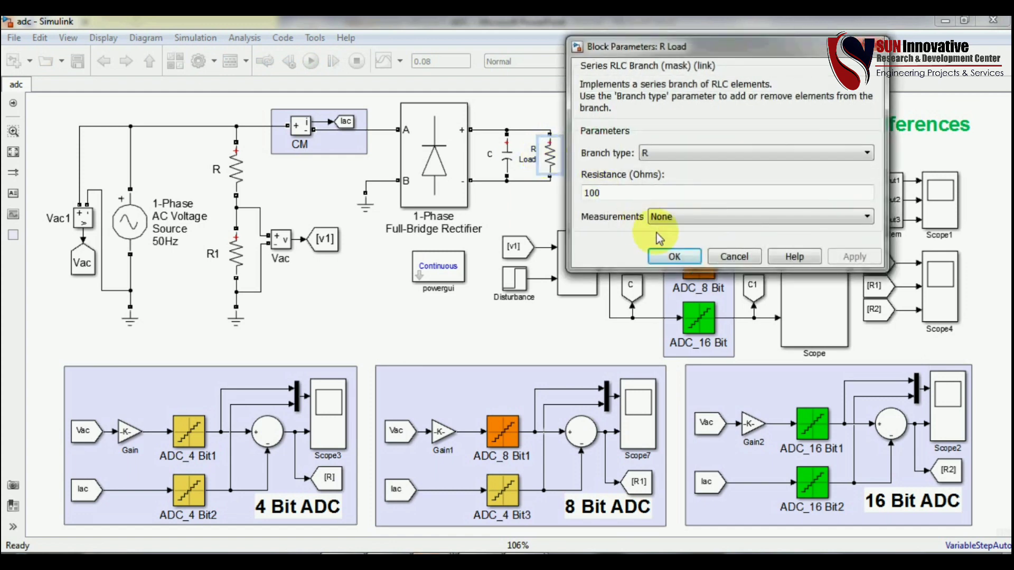
{"action": "left_click", "coordinate": [671, 256]}
Recheck the block parameters of the 1-Phase AC Voltage Source.
{"action": "left_click", "coordinate": [142, 212]}
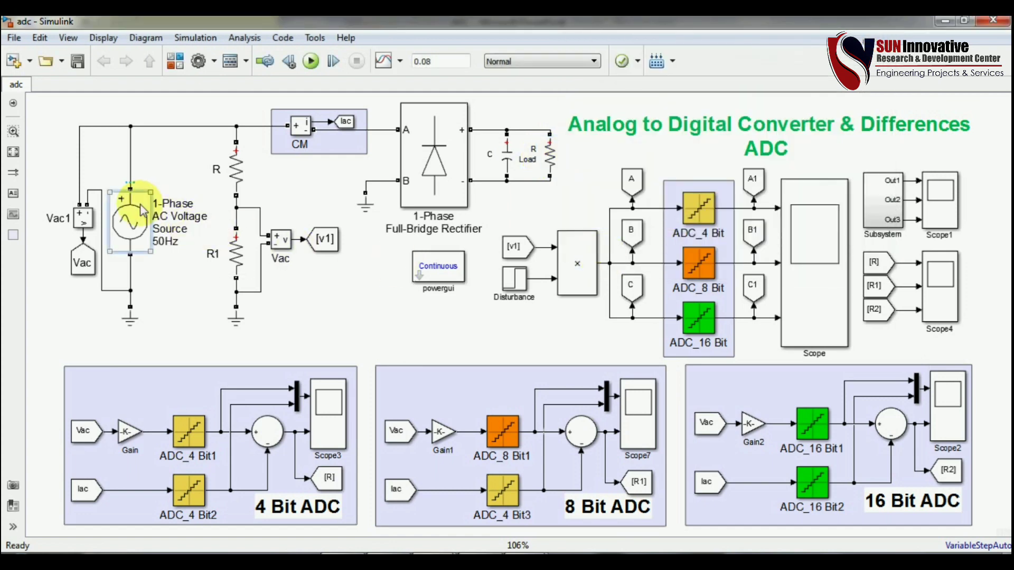
{"action": "double_click", "coordinate": [142, 211]}
{"action": "left_click", "coordinate": [264, 365]}
Check the resistance settings of the voltage divider resistors R and R1.
{"action": "left_click", "coordinate": [236, 169]}
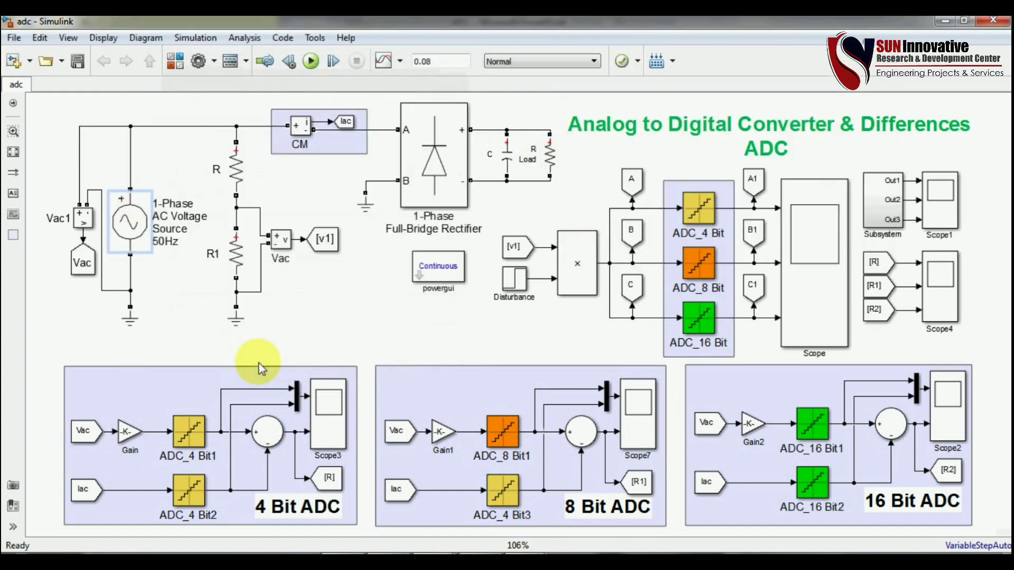
{"action": "double_click", "coordinate": [236, 169]}
{"action": "left_click", "coordinate": [363, 270]}
{"action": "left_click", "coordinate": [239, 252]}
{"action": "double_click", "coordinate": [239, 253]}
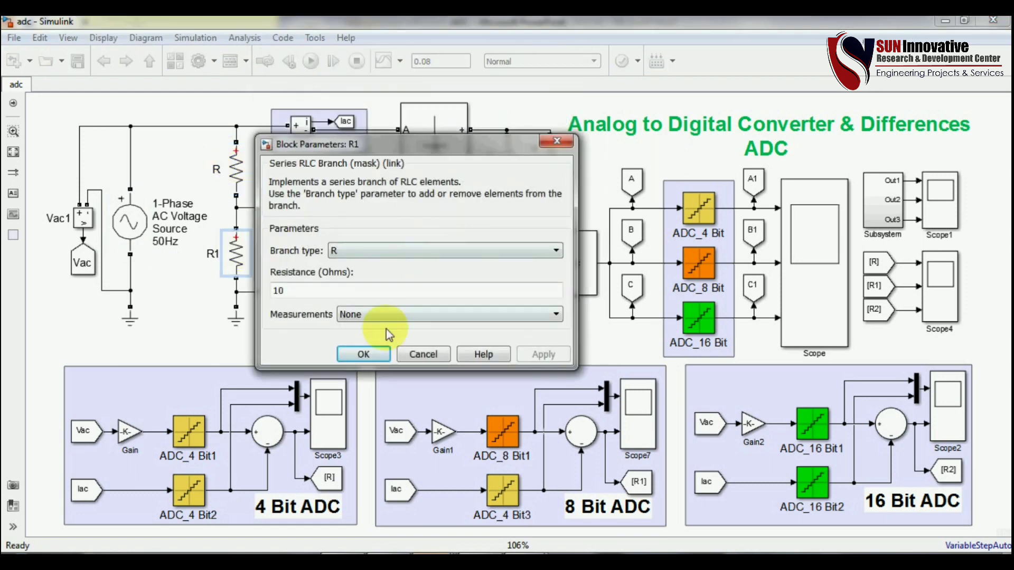
{"action": "left_click", "coordinate": [363, 355]}
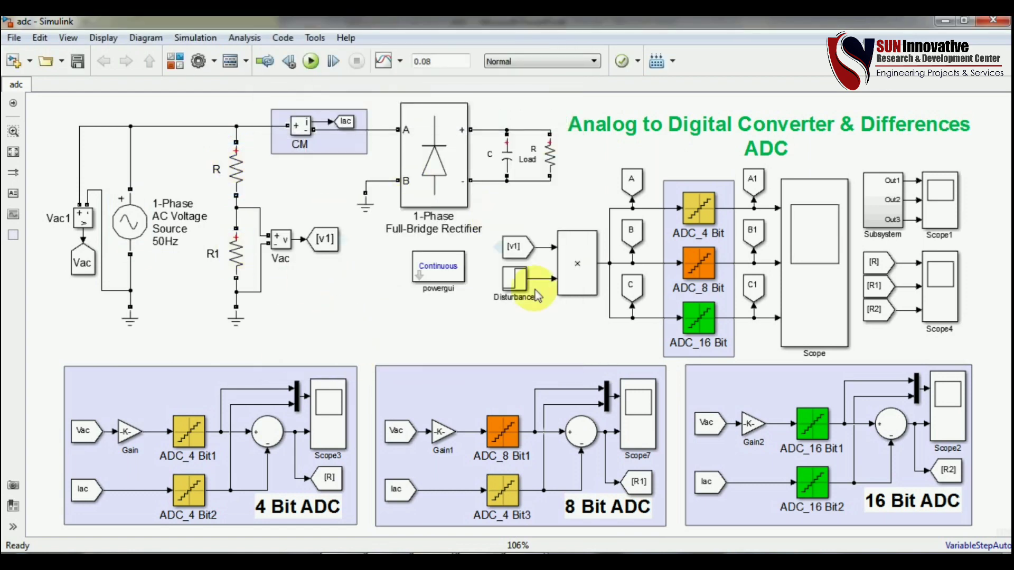
Trace the v1 signal to the multiplier input and review the Disturbance block's step time, initial value and final value.
{"action": "left_click", "coordinate": [520, 252]}
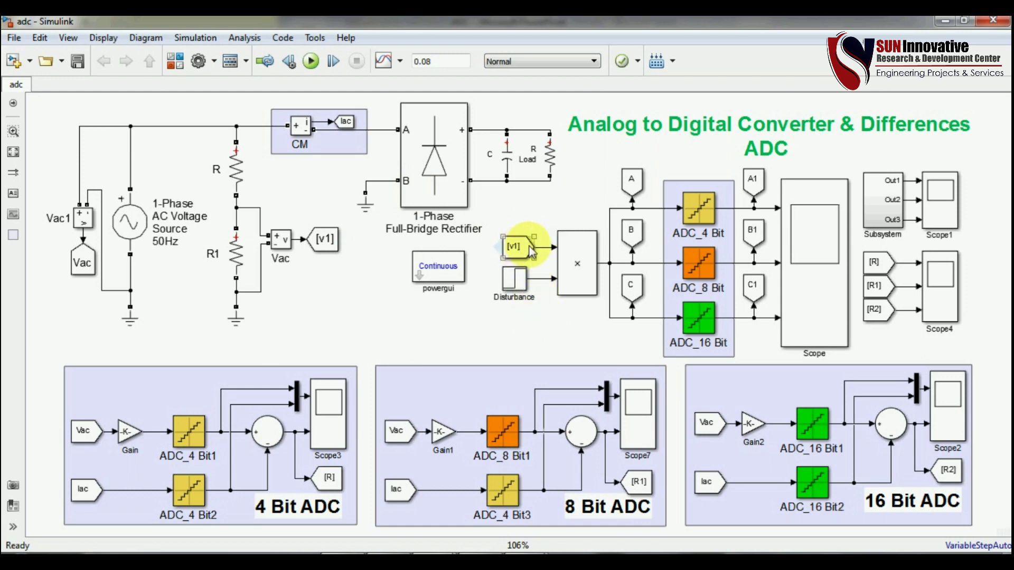
{"action": "left_click", "coordinate": [248, 249]}
{"action": "left_click", "coordinate": [510, 254]}
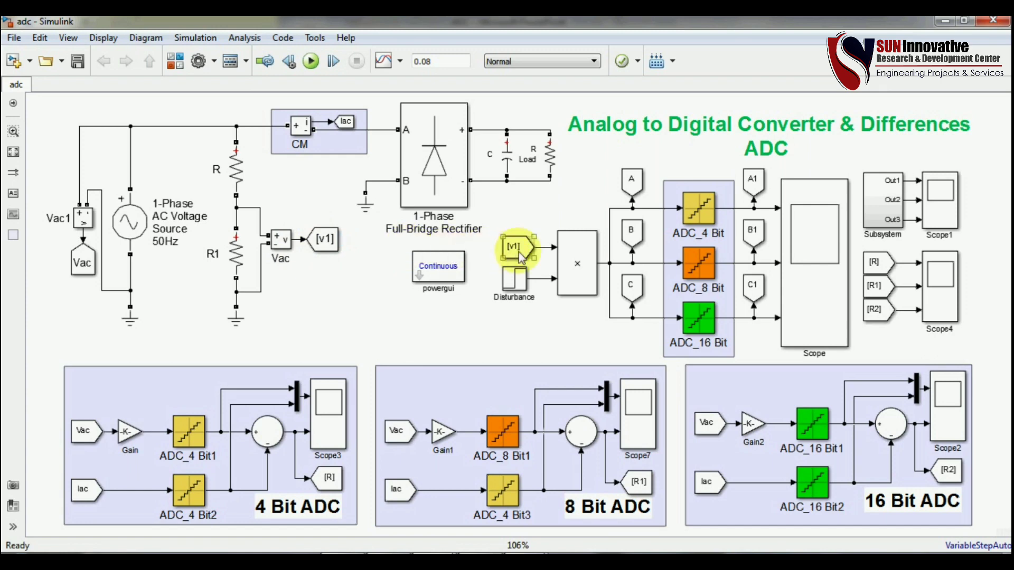
{"action": "double_click", "coordinate": [518, 284]}
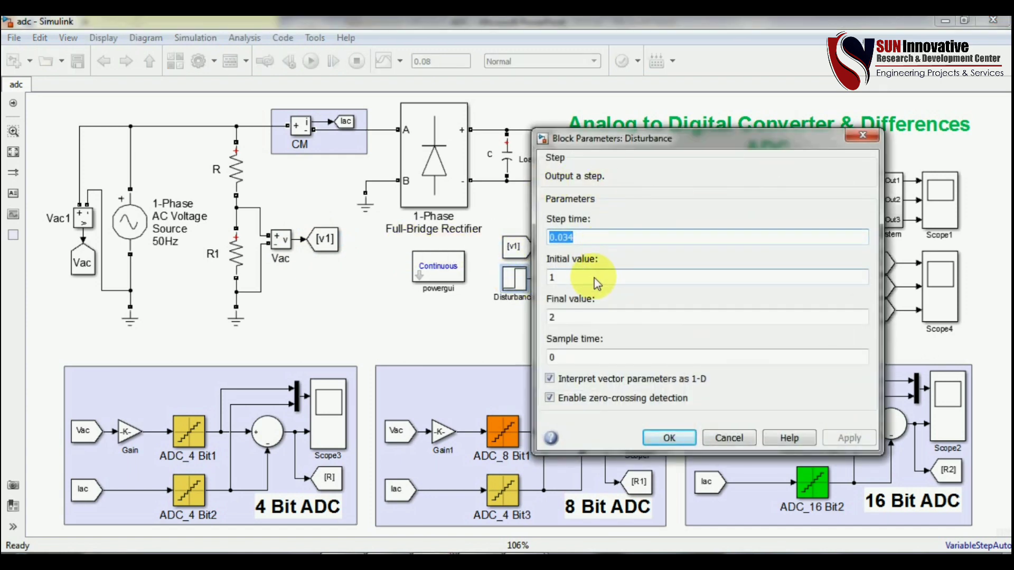
{"action": "key", "text": "Tab"}
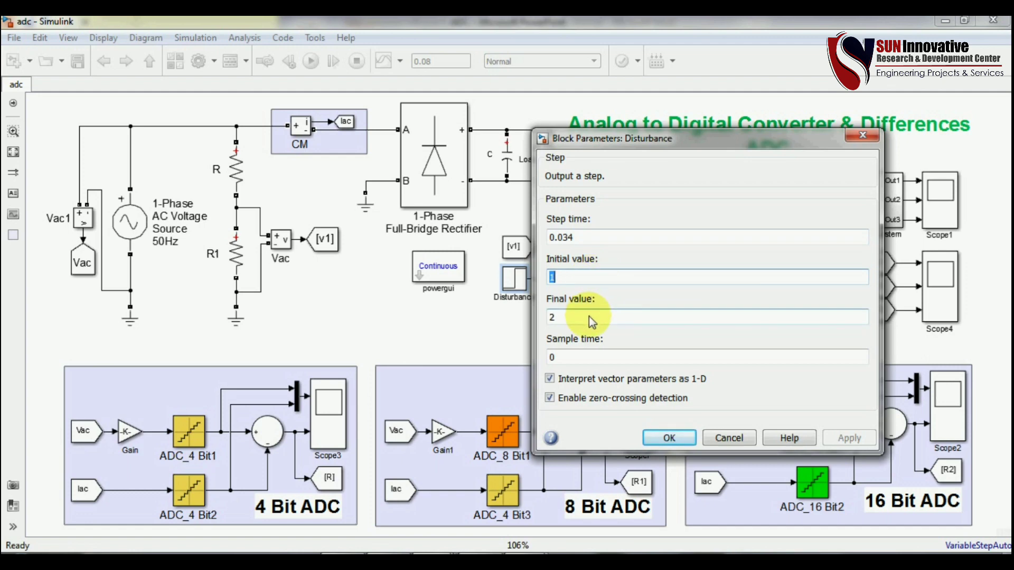
{"action": "key", "text": "Tab"}
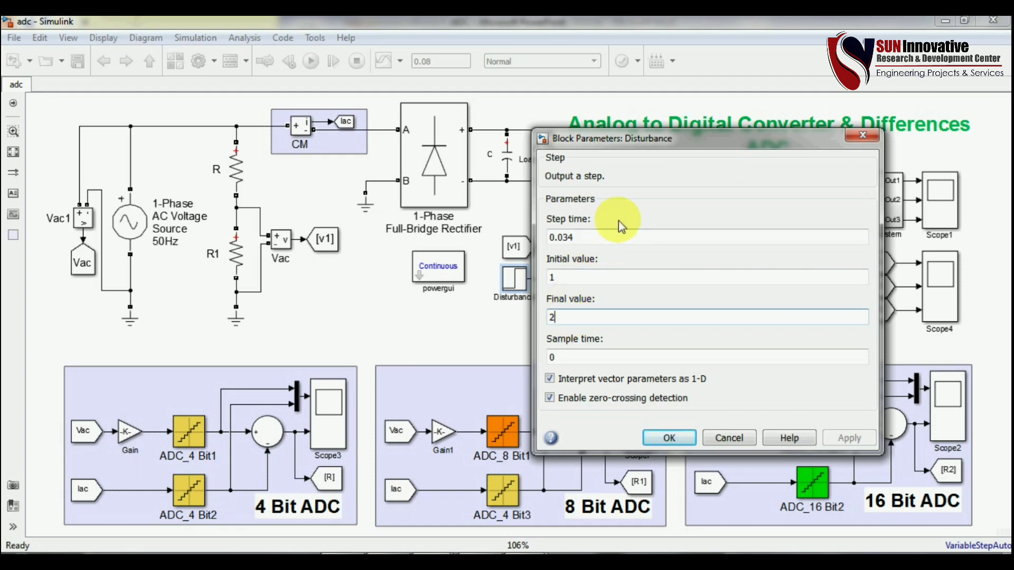
{"action": "double_click", "coordinate": [578, 235]}
{"action": "double_click", "coordinate": [579, 310]}
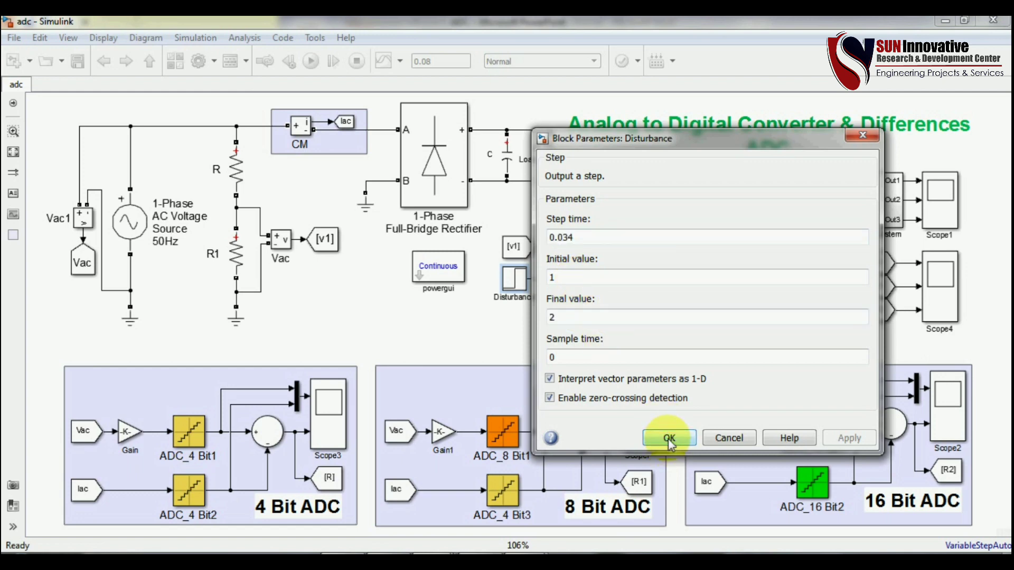
{"action": "left_click", "coordinate": [668, 438]}
{"action": "left_click", "coordinate": [535, 303]}
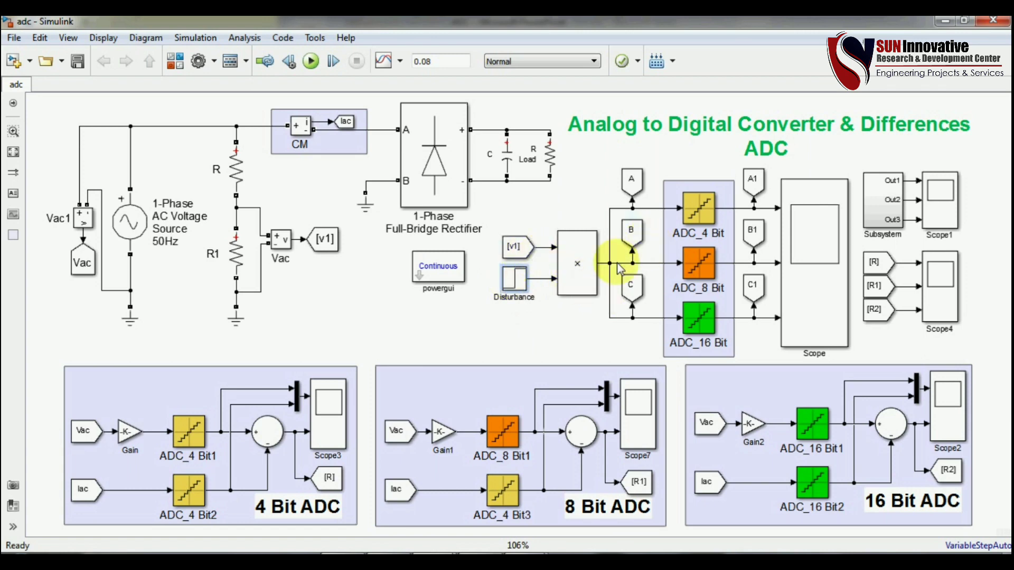
Examine the ADC_4 Bit, ADC_8 Bit and ADC_16 Bit blocks fed by the multiplier output.
{"action": "left_click", "coordinate": [697, 219]}
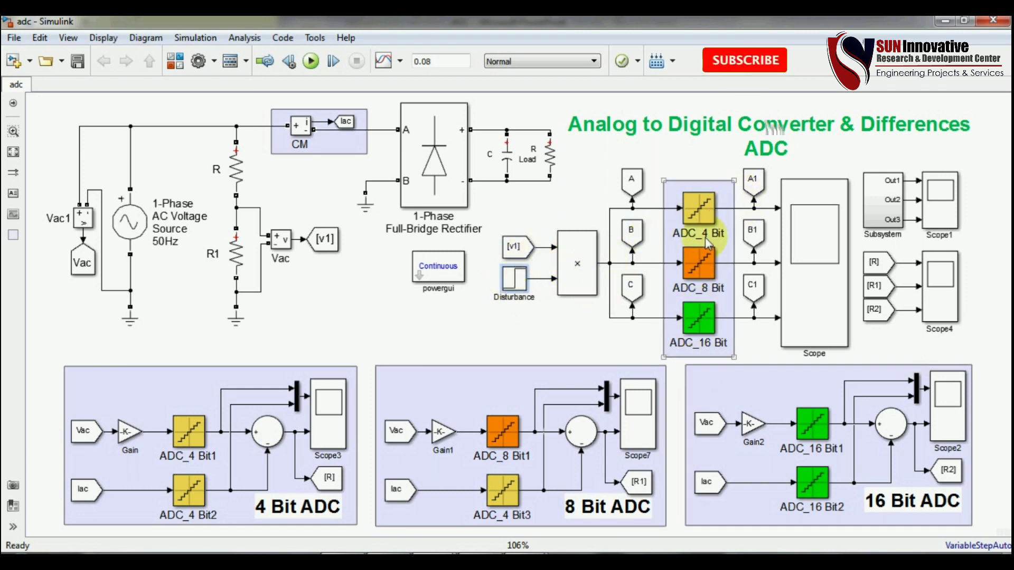
{"action": "left_click", "coordinate": [703, 343]}
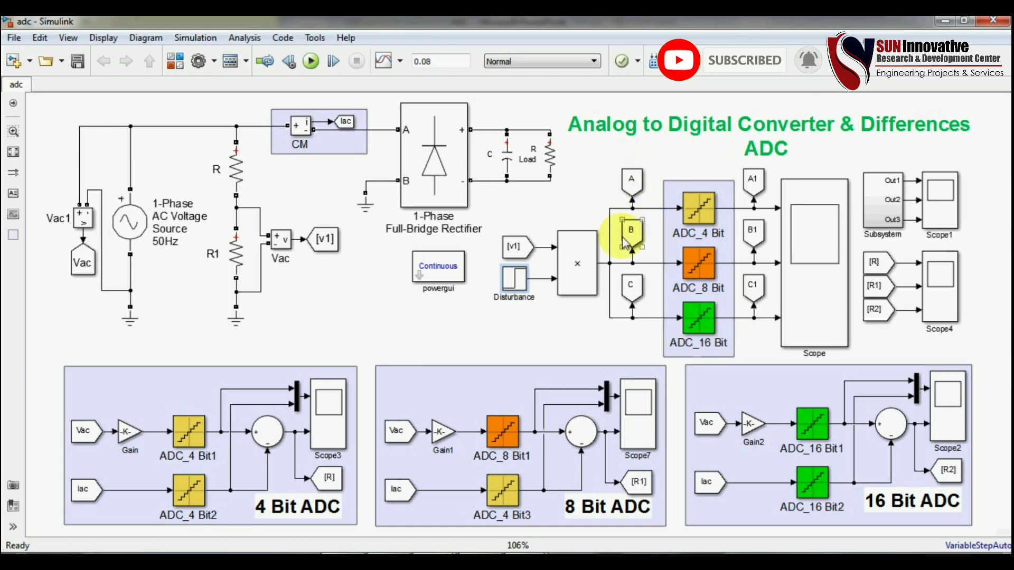
Follow the ADC_4 Bit, ADC_8 Bit and ADC_16 Bit signal paths from their input tags to the shared Scope block.
{"action": "left_click", "coordinate": [636, 290]}
{"action": "left_click", "coordinate": [682, 272]}
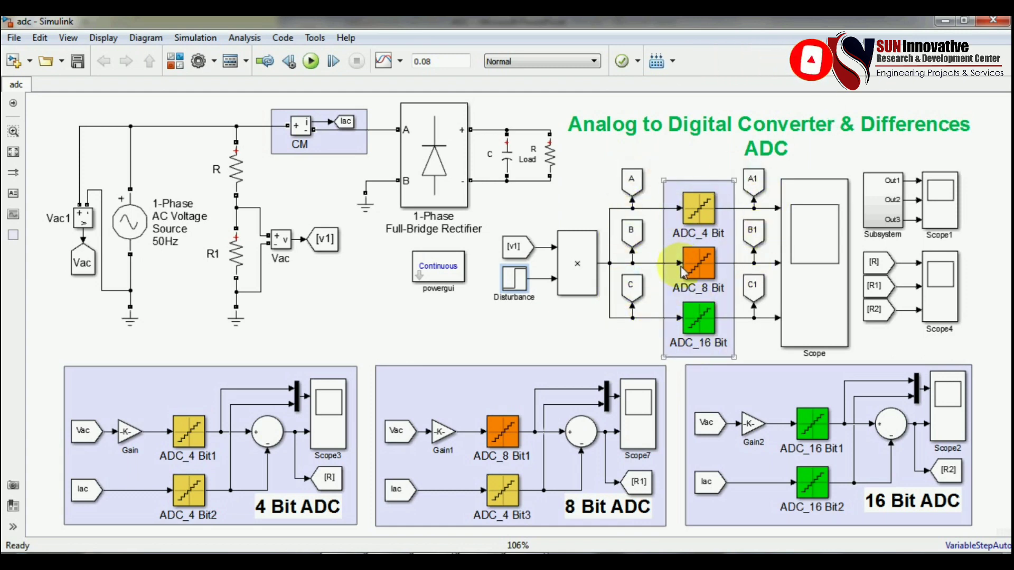
{"action": "left_click", "coordinate": [706, 175]}
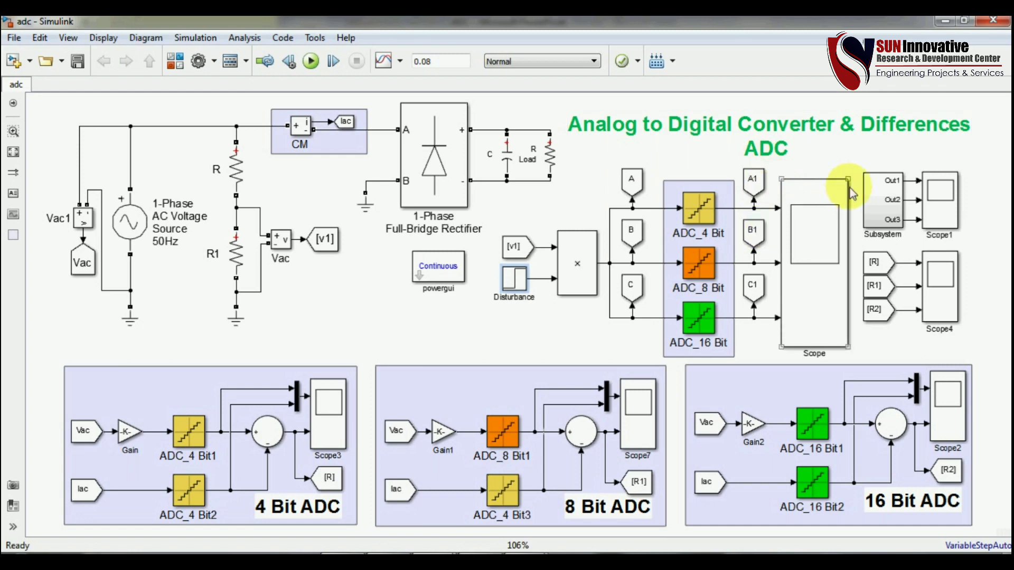
{"action": "left_click", "coordinate": [881, 268]}
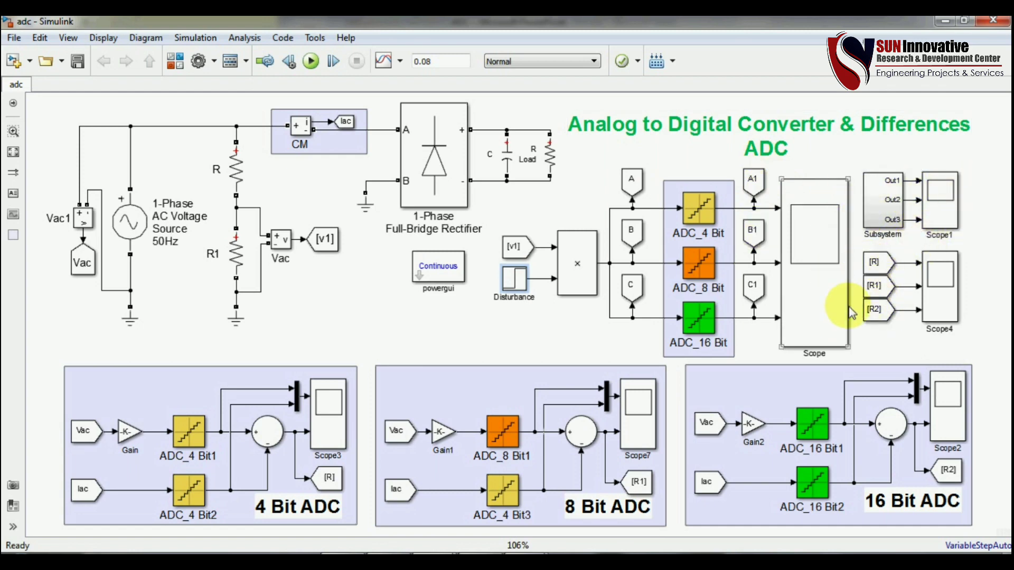
Review how the separate 4 Bit ADC, 8 Bit ADC and 16 Bit ADC sections are laid out below the main circuit.
{"action": "left_click", "coordinate": [577, 261]}
{"action": "left_click", "coordinate": [192, 460]}
{"action": "left_click", "coordinate": [711, 480]}
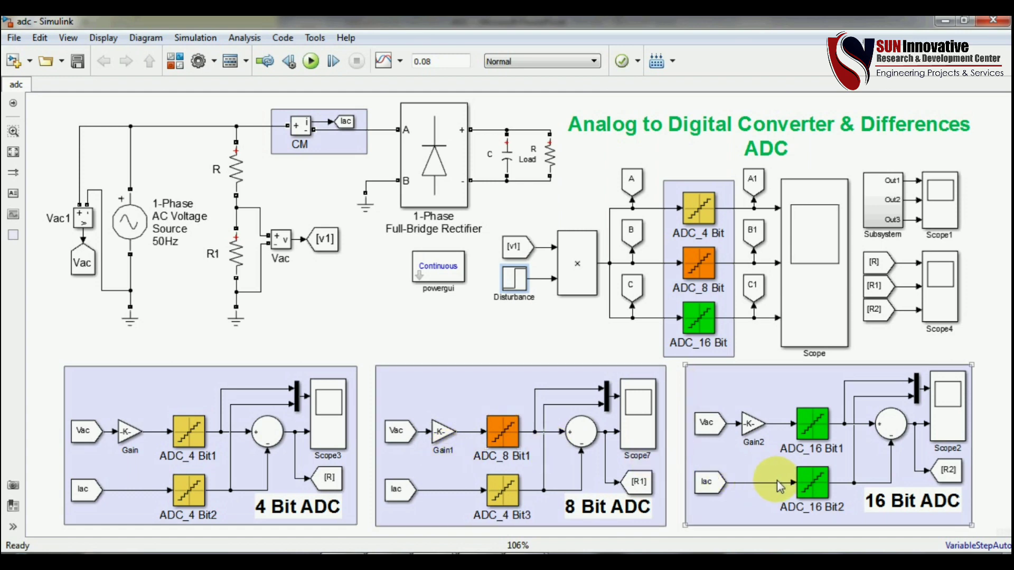
{"action": "left_click", "coordinate": [330, 474]}
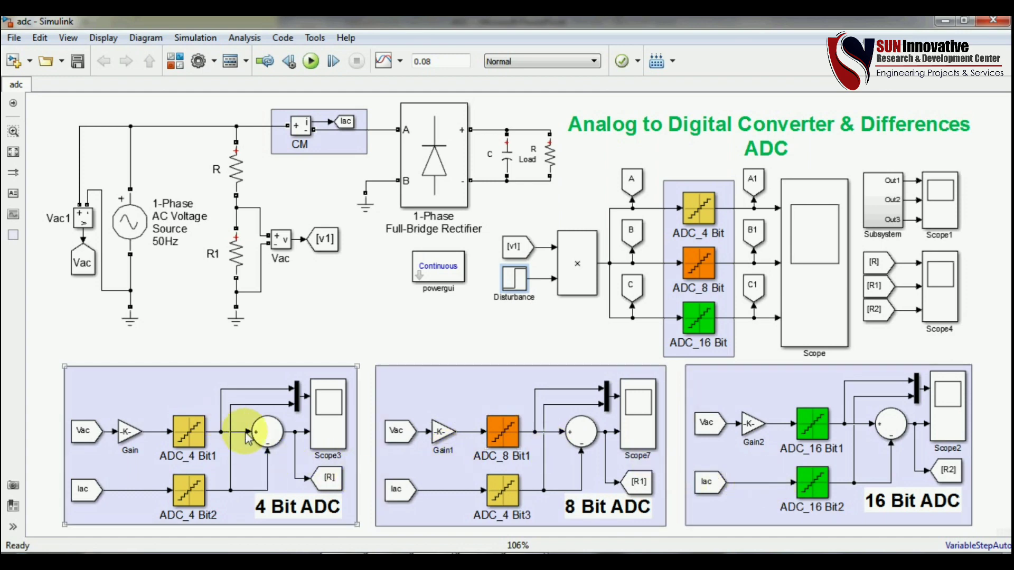
Locate the Vac and Iac measurement tags at the AC source and at the 1-Phase Full-Bridge Rectifier's input.
{"action": "left_click", "coordinate": [76, 220]}
{"action": "left_click", "coordinate": [82, 260]}
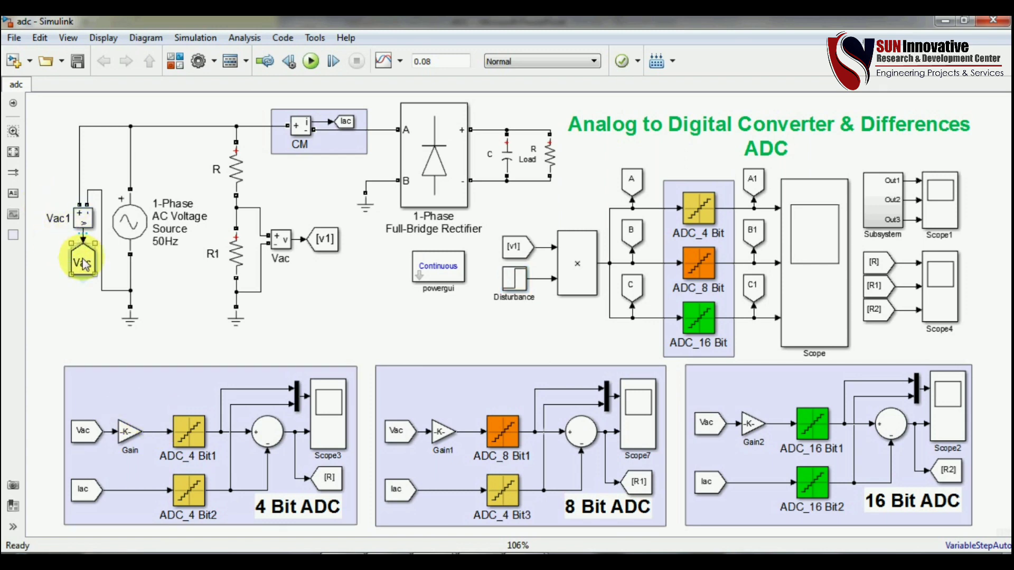
{"action": "left_click", "coordinate": [359, 127]}
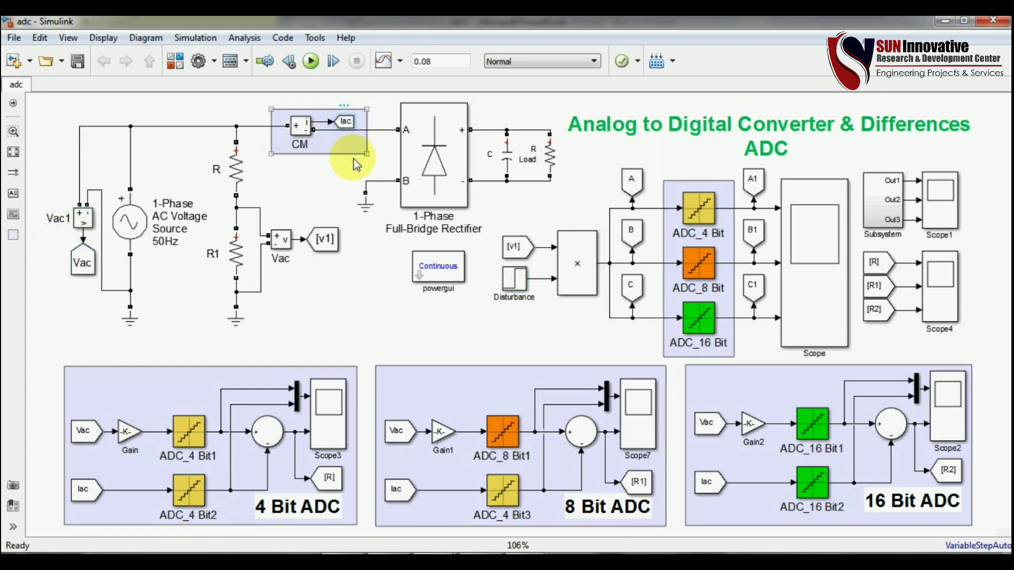
{"action": "left_click", "coordinate": [517, 143]}
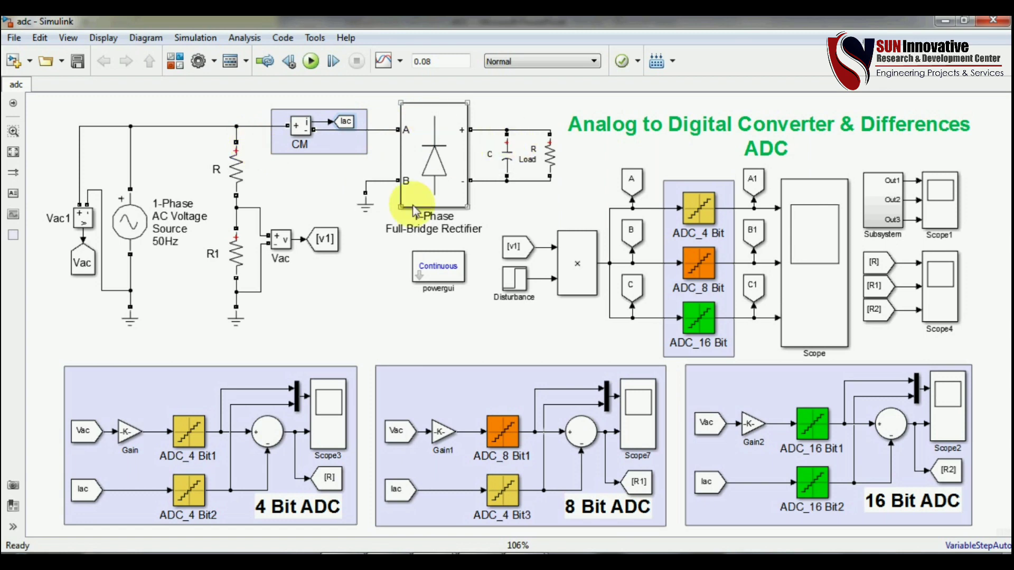
{"action": "left_click", "coordinate": [346, 376]}
{"action": "left_click", "coordinate": [347, 340]}
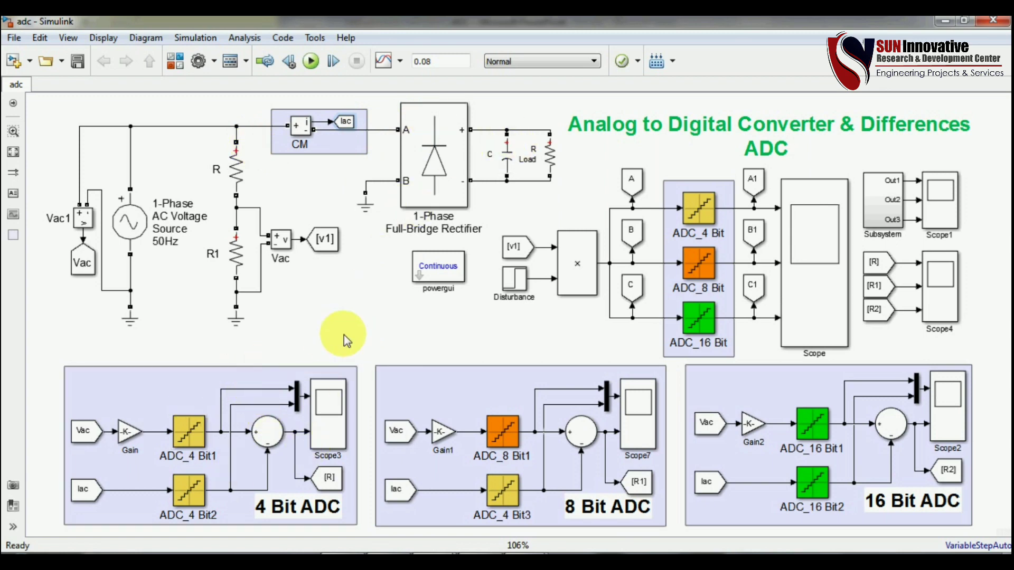
{"action": "left_click_drag", "start_coordinate": [344, 335], "coordinate": [464, 378]}
{"action": "left_click", "coordinate": [391, 305]}
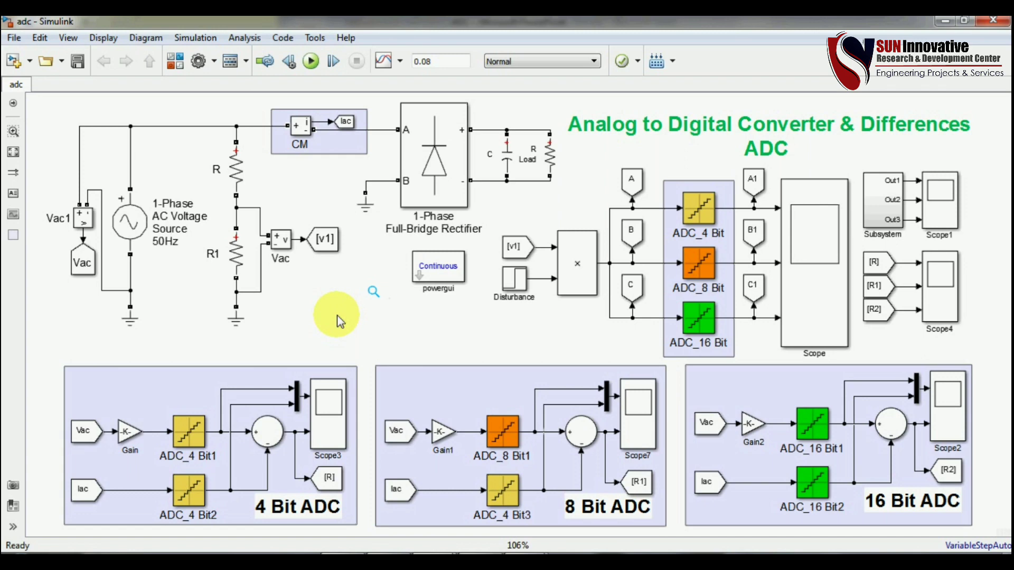
Examine the 4 Bit ADC section from its Vac and Iac inputs through the ADC_4 Bit1 block to Scope3.
{"action": "left_click", "coordinate": [837, 445]}
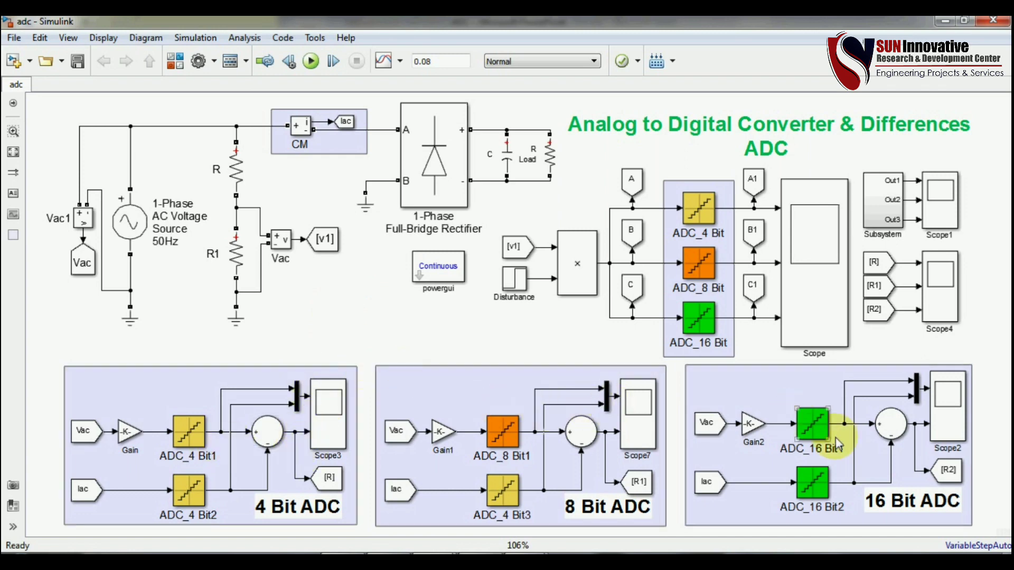
{"action": "left_click", "coordinate": [349, 436]}
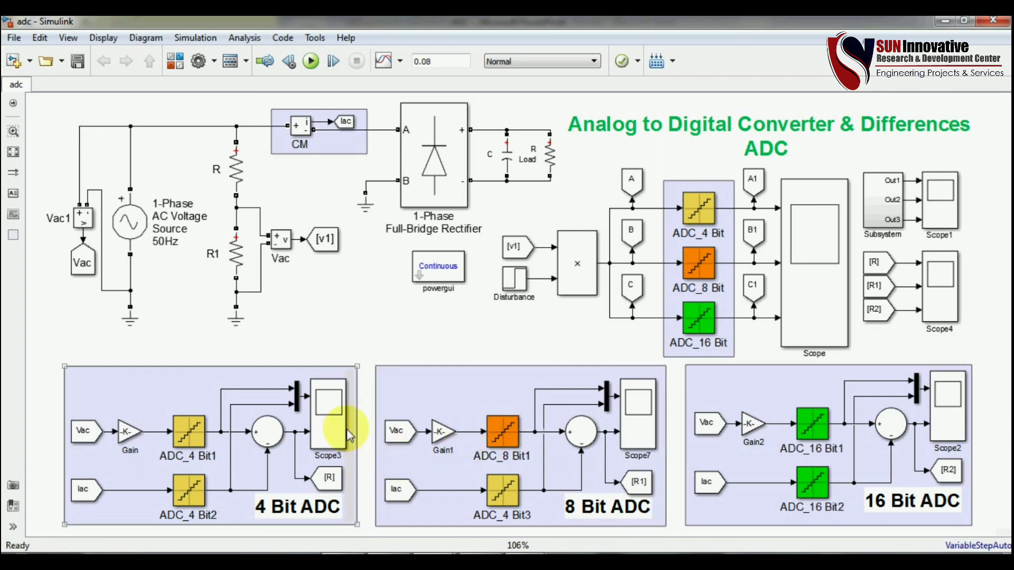
{"action": "left_click", "coordinate": [282, 327]}
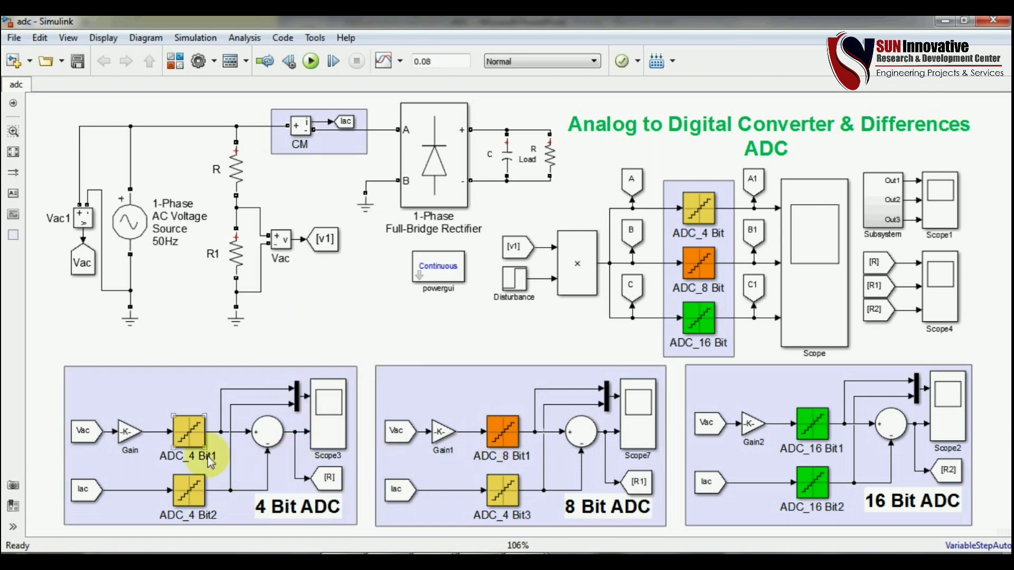
{"action": "left_click", "coordinate": [104, 444]}
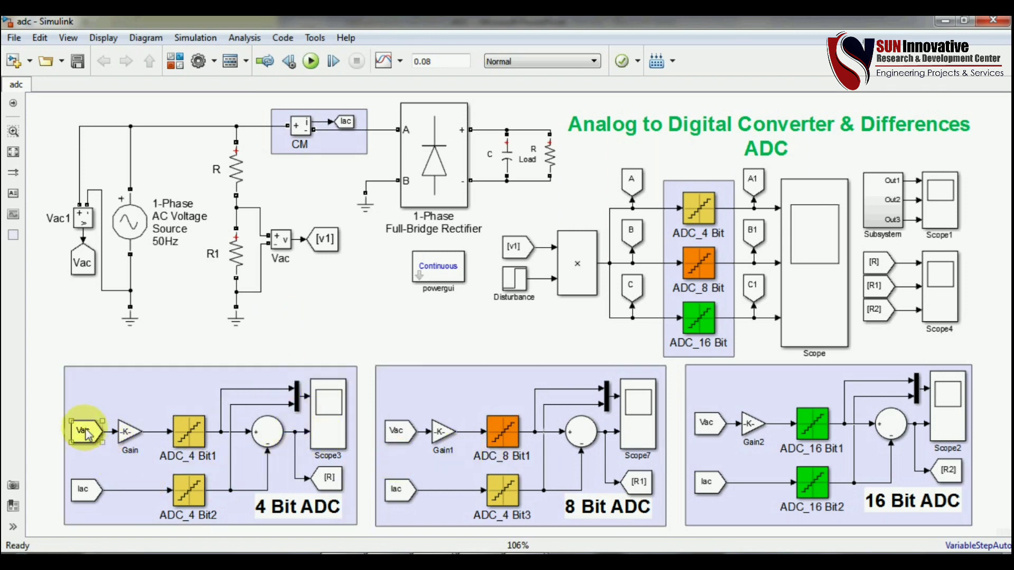
{"action": "left_click", "coordinate": [82, 489]}
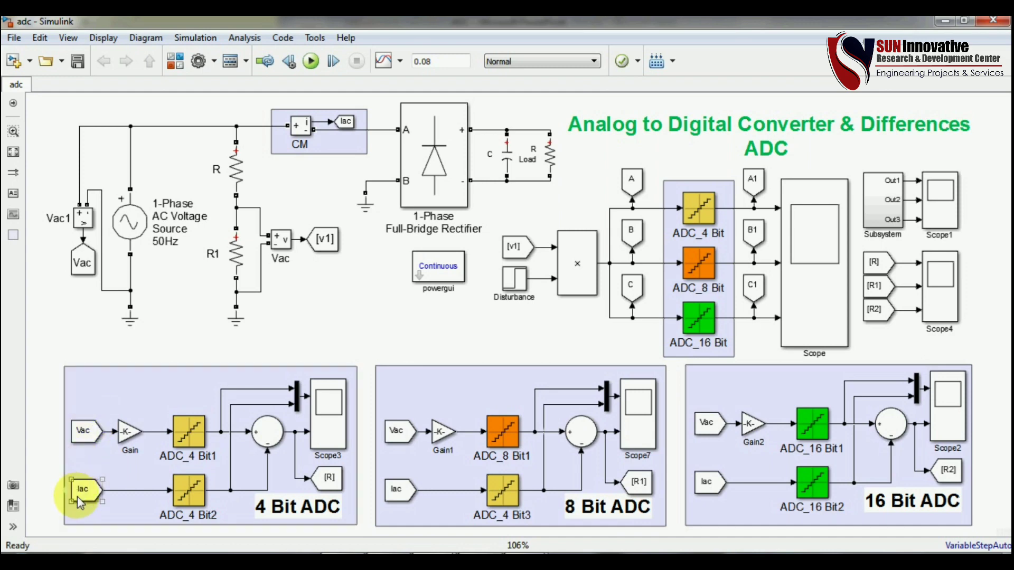
{"action": "left_click", "coordinate": [320, 406]}
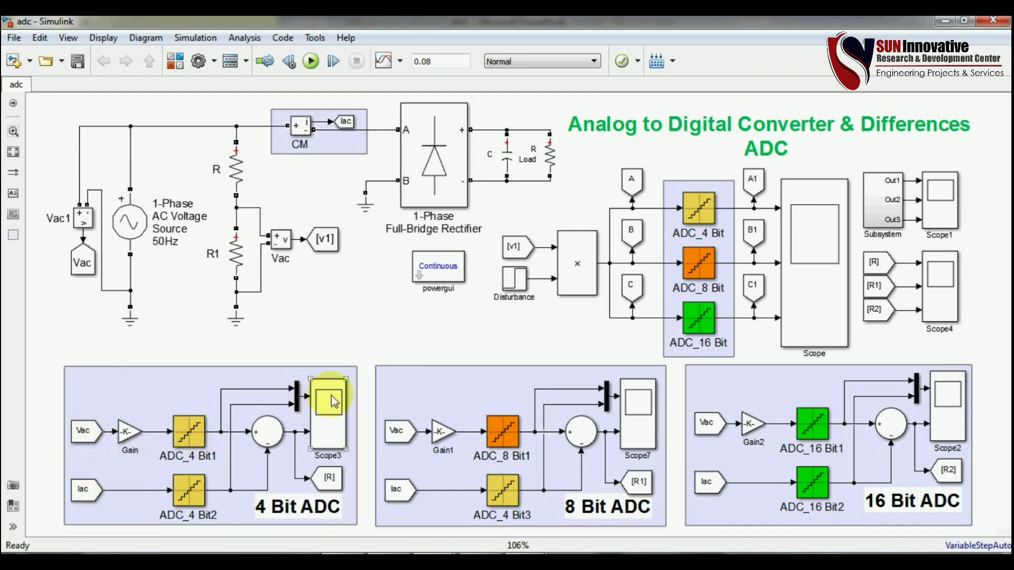
{"action": "left_click", "coordinate": [454, 331]}
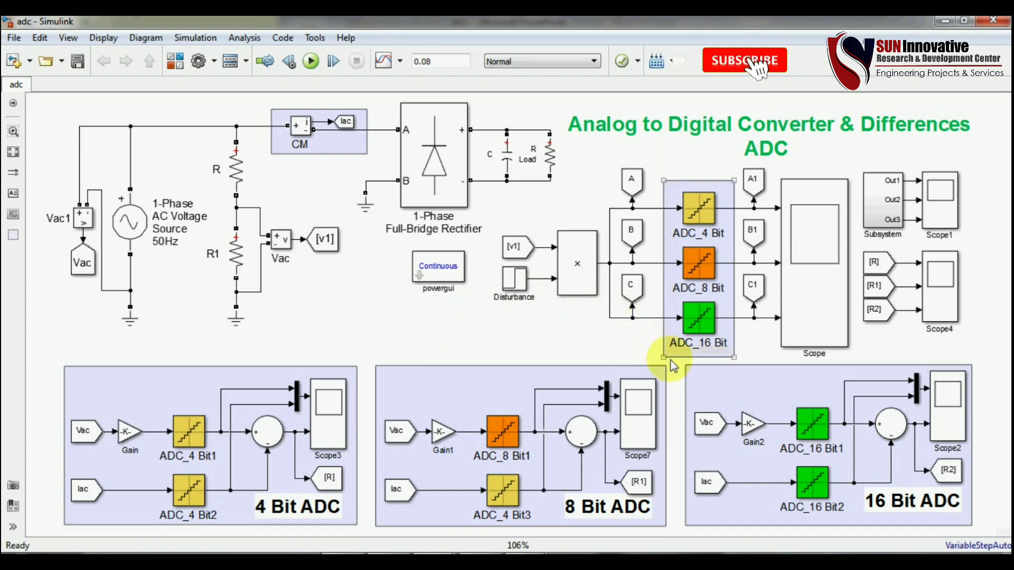
Run the simulation of the ADC comparison model.
{"action": "mouse_move", "coordinate": [308, 330]}
{"action": "left_mouse_down"}
{"action": "mouse_move", "coordinate": [400, 401]}
{"action": "mouse_move", "coordinate": [397, 321]}
{"action": "left_mouse_up"}
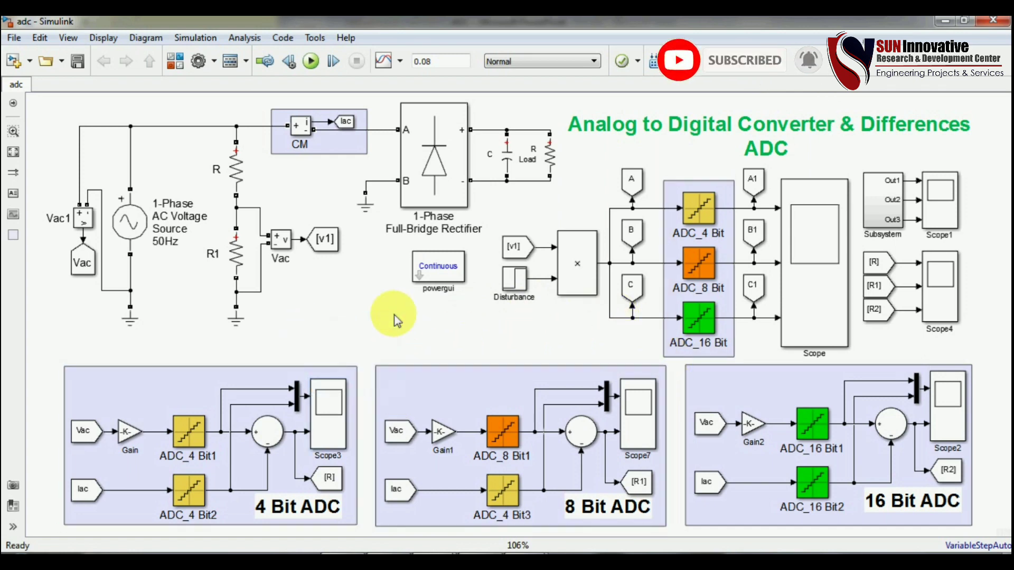
{"action": "left_click", "coordinate": [320, 249]}
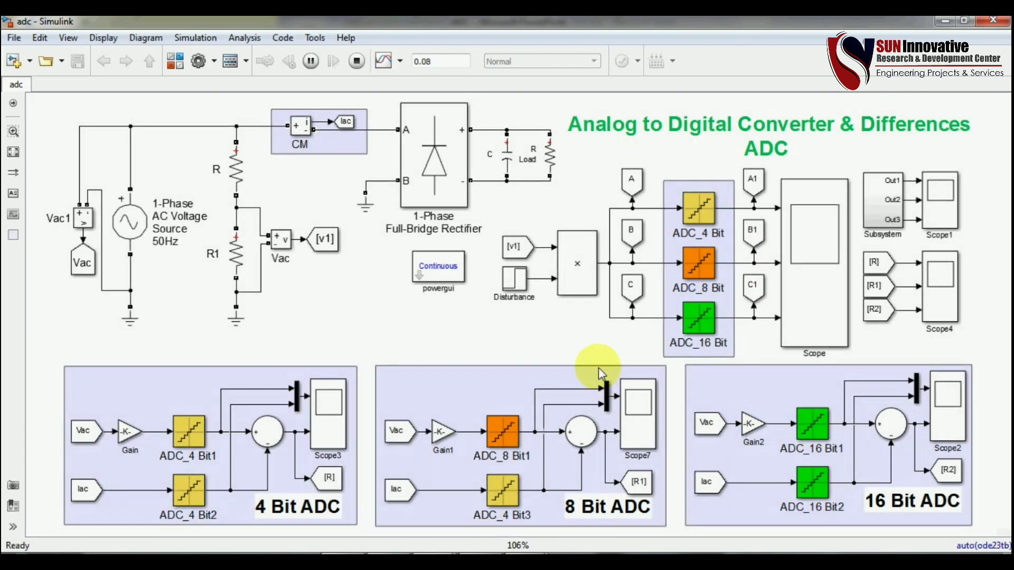
{"action": "left_click", "coordinate": [599, 370]}
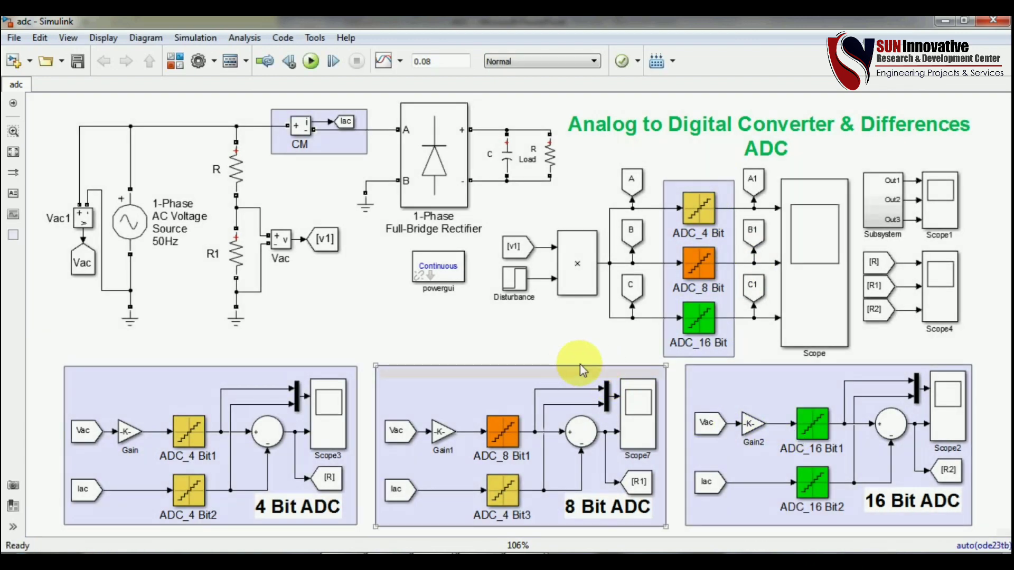
{"action": "left_click", "coordinate": [462, 266]}
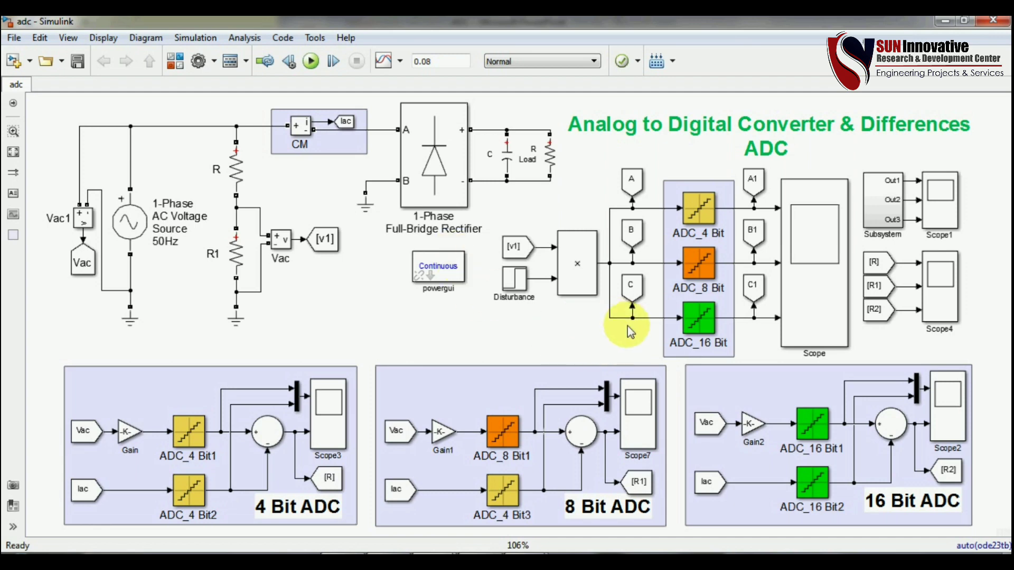
Open the main Scope in a maximized window and fit the axes of the 4, 8 and 16 Bit ADC voltage plots to their signals.
{"action": "left_click", "coordinate": [798, 267]}
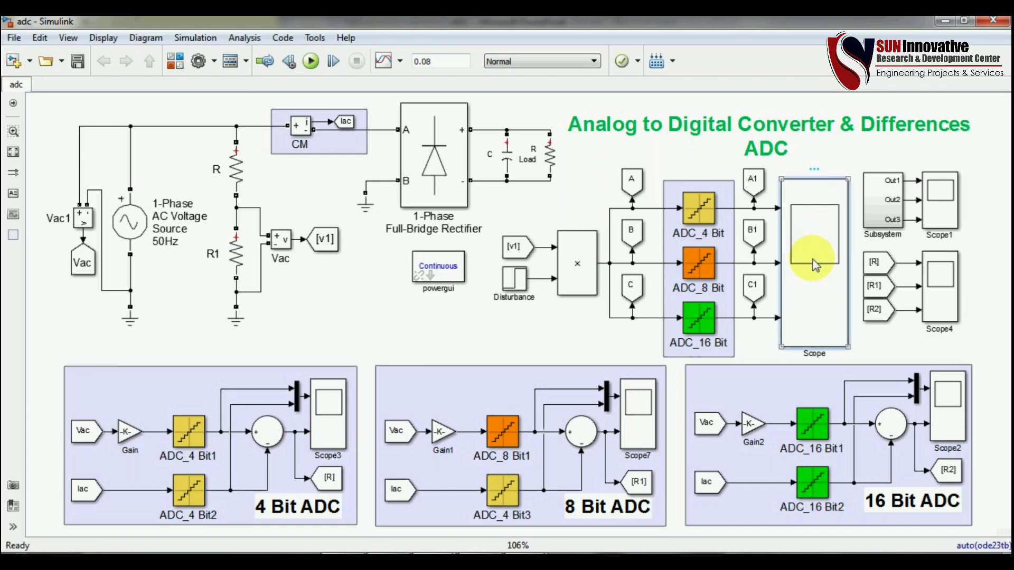
{"action": "double_click", "coordinate": [815, 259]}
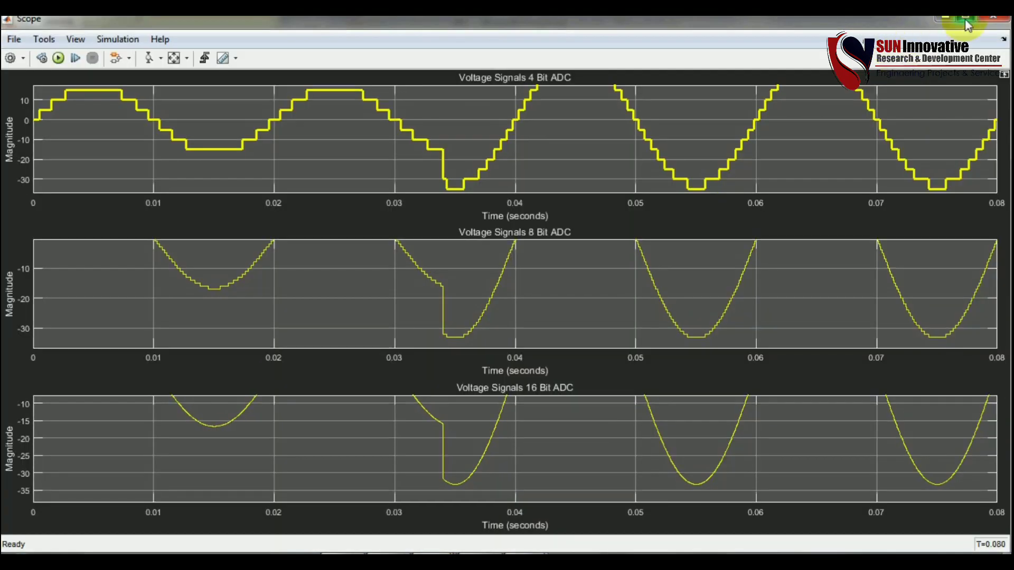
{"action": "left_click", "coordinate": [965, 18]}
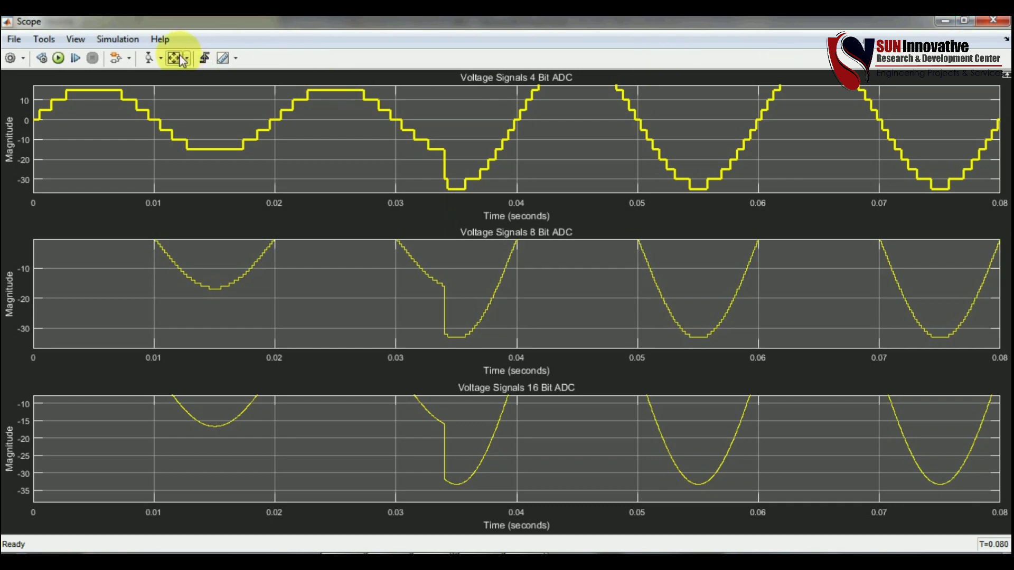
{"action": "left_click", "coordinate": [203, 58]}
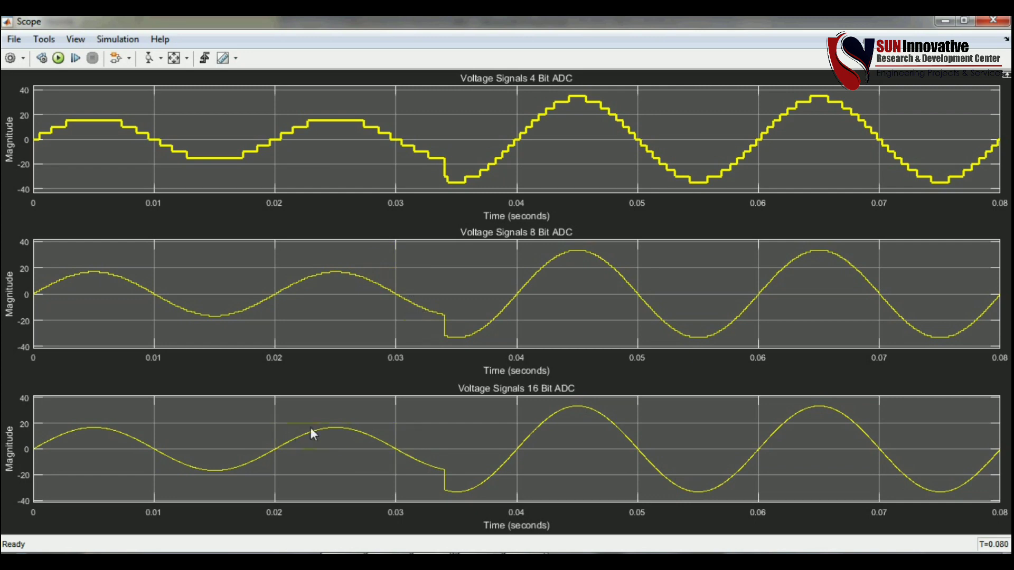
Zoom the voltage plots to the interval from about 0.030 to 0.039 s around the disturbance.
{"action": "left_click", "coordinate": [160, 58]}
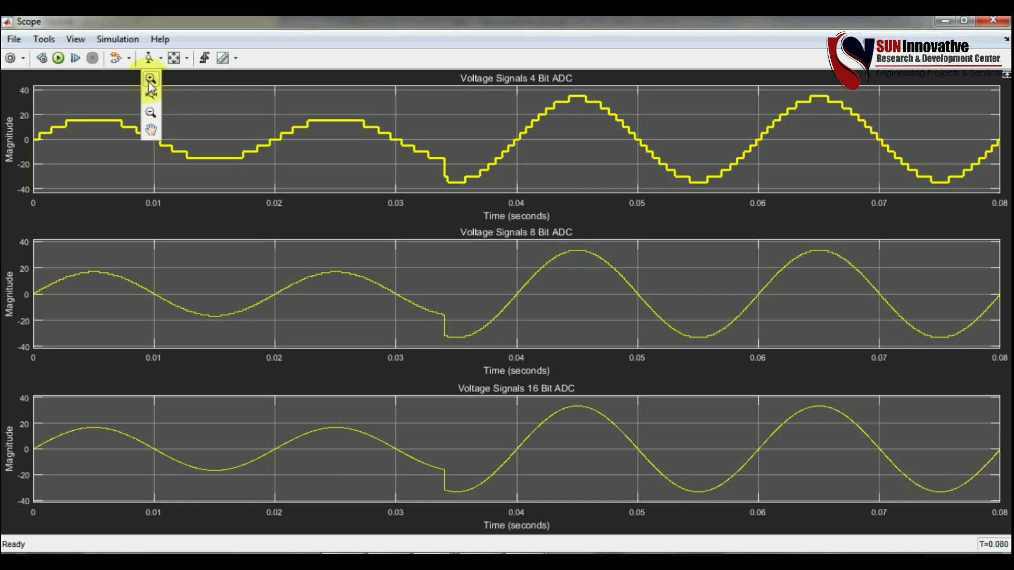
{"action": "left_click", "coordinate": [150, 81]}
{"action": "left_click", "coordinate": [143, 60]}
{"action": "left_click_drag", "start_coordinate": [398, 92], "coordinate": [507, 195]}
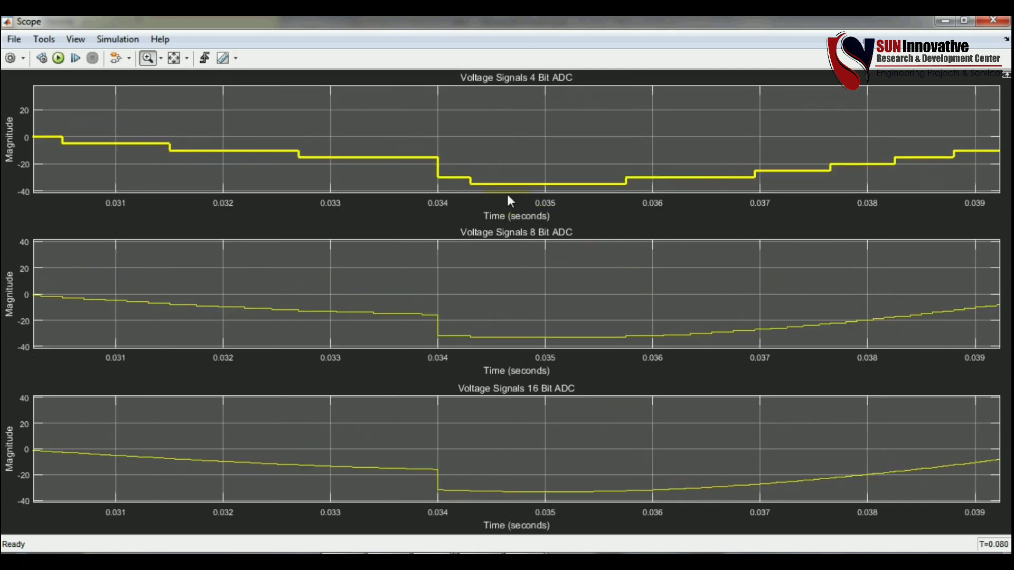
Magnify the vertical axis of the 4 Bit, 8 Bit and 16 Bit ADC plots around 0.034 s to compare their quantization steps.
{"action": "left_click", "coordinate": [162, 59]}
{"action": "left_click", "coordinate": [151, 96]}
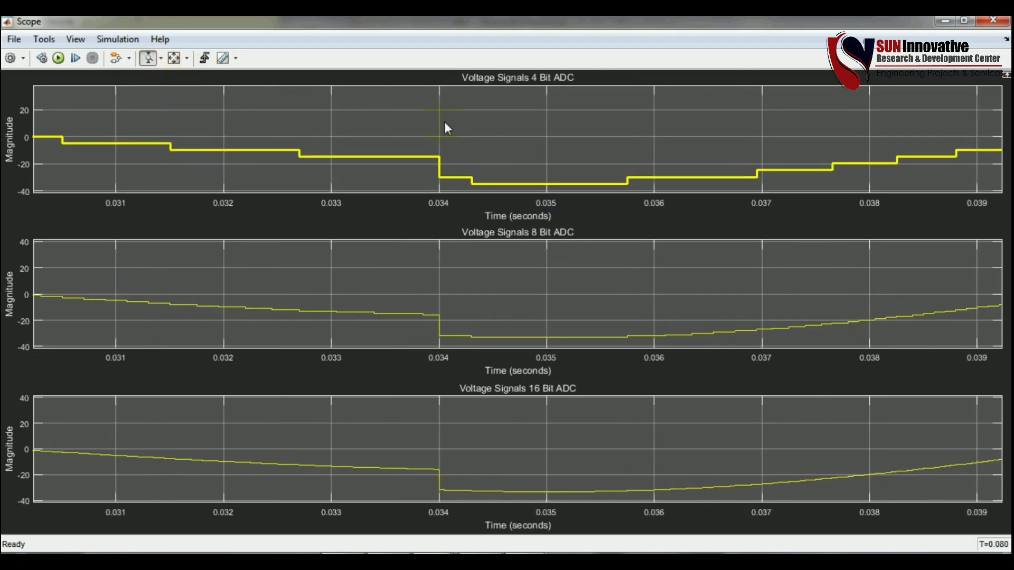
{"action": "left_click_drag", "start_coordinate": [439, 200], "coordinate": [439, 200]}
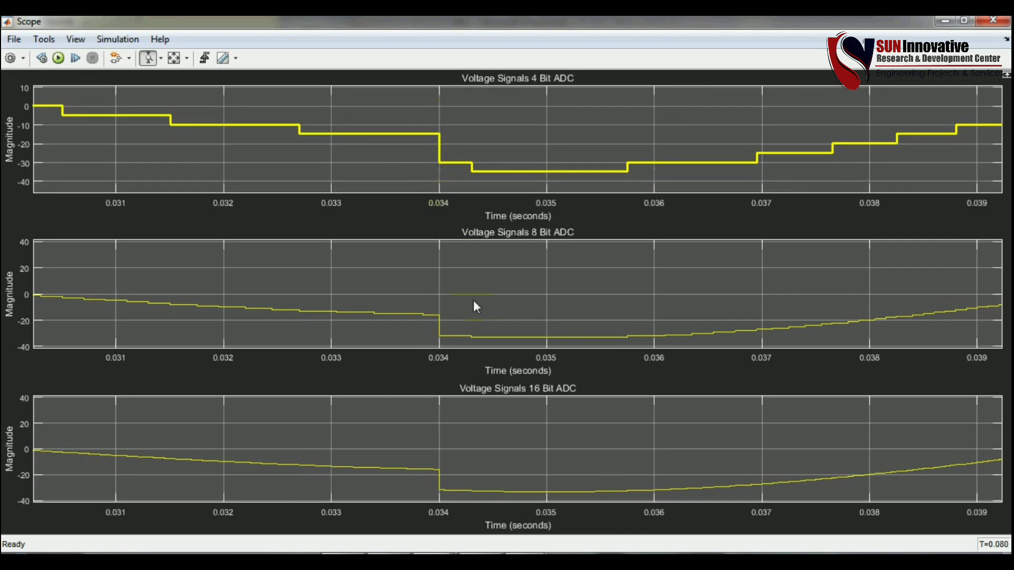
{"action": "left_click_drag", "start_coordinate": [443, 263], "coordinate": [437, 282]}
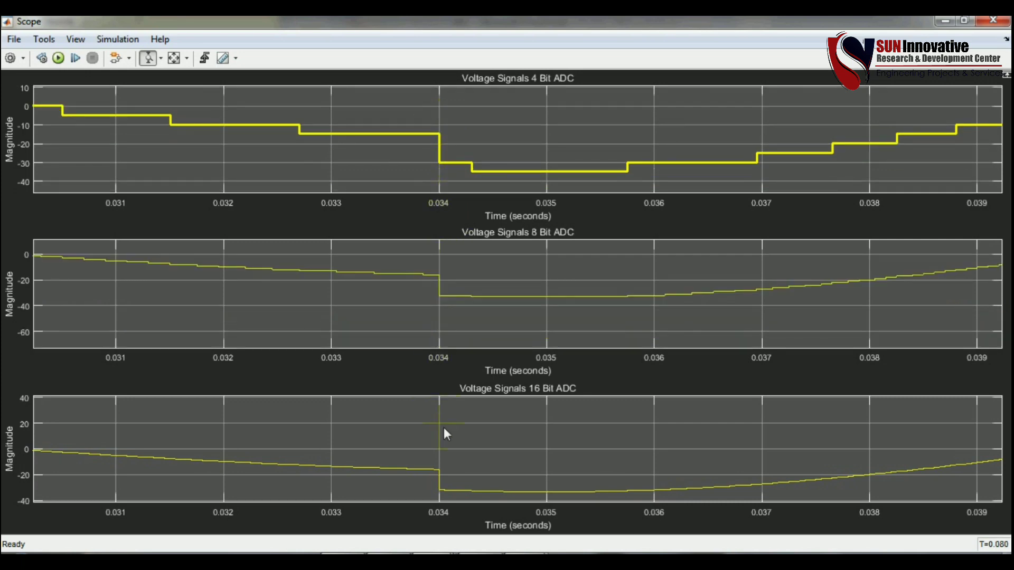
{"action": "left_click_drag", "start_coordinate": [434, 429], "coordinate": [438, 491]}
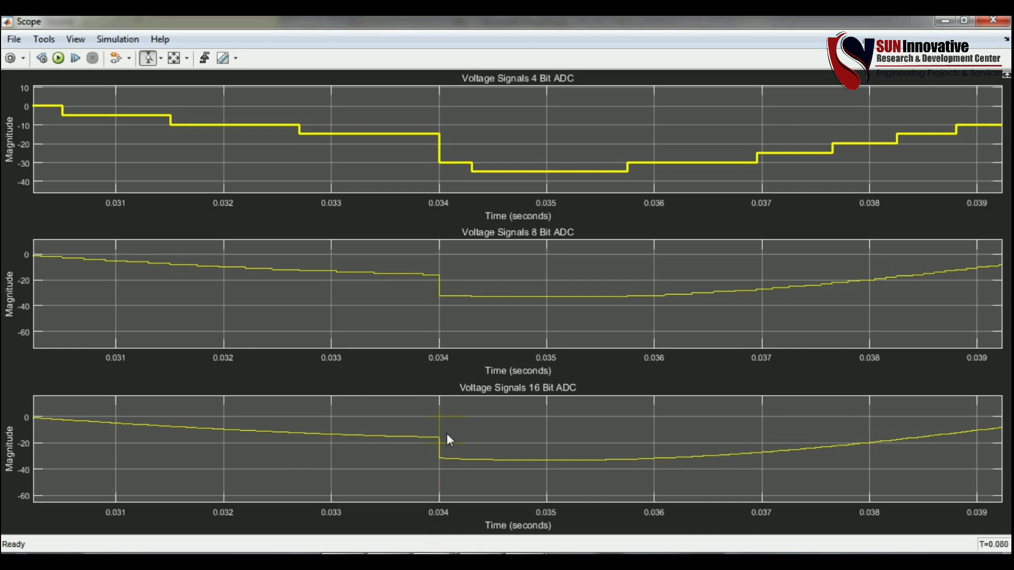
{"action": "left_click_drag", "start_coordinate": [448, 425], "coordinate": [439, 486]}
{"action": "left_click_drag", "start_coordinate": [446, 294], "coordinate": [444, 312]}
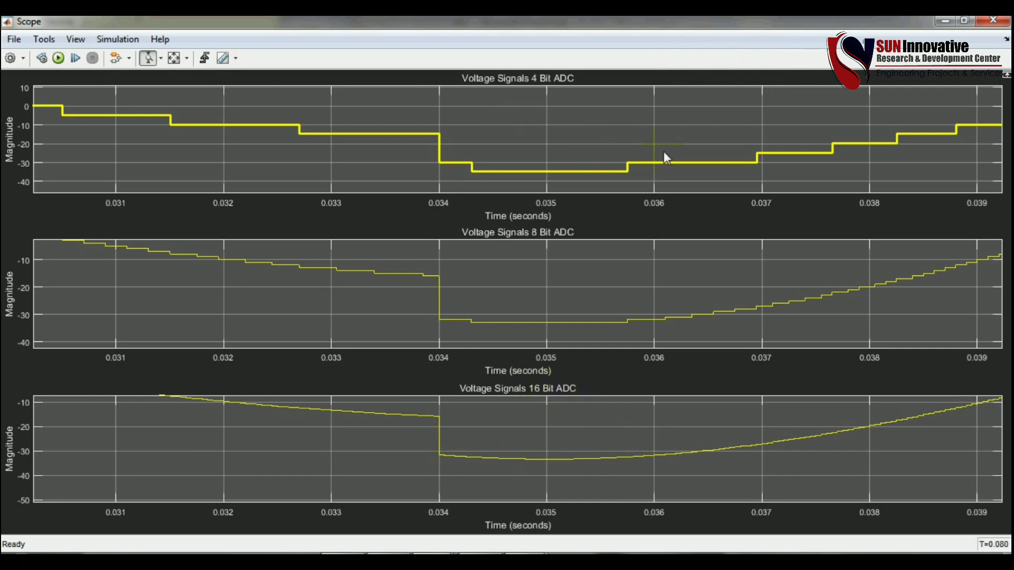
Close the main Scope, open Scope1 and fit the axes of its three output comparison plots to the signals.
{"action": "left_click", "coordinate": [993, 20]}
{"action": "left_click", "coordinate": [938, 214]}
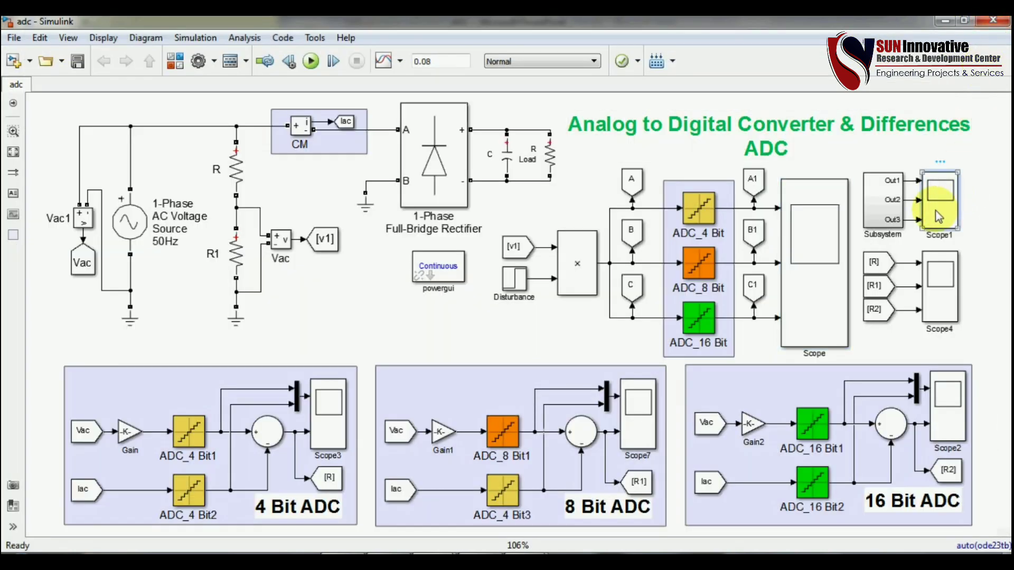
{"action": "double_click", "coordinate": [938, 215]}
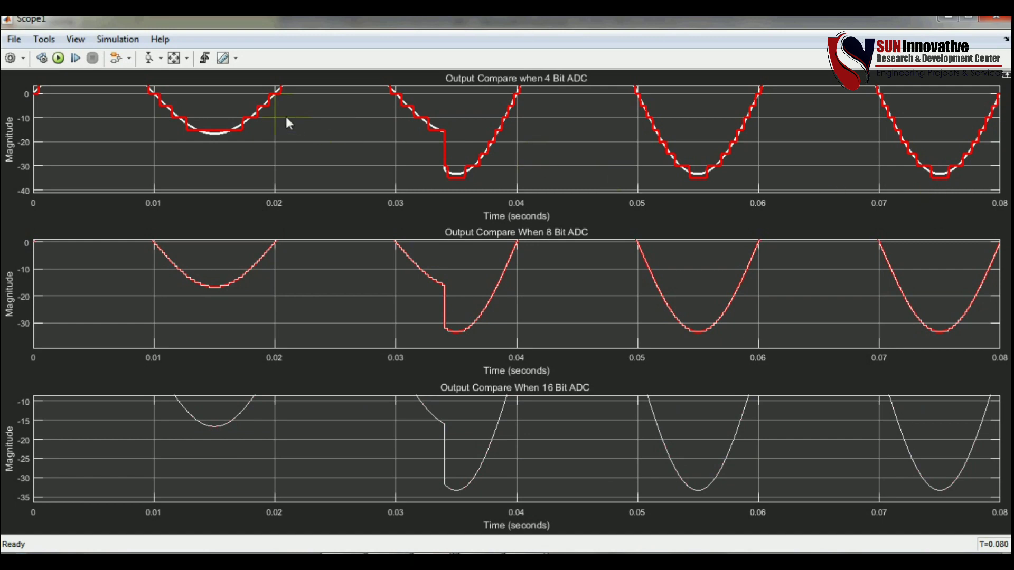
{"action": "left_click", "coordinate": [174, 58]}
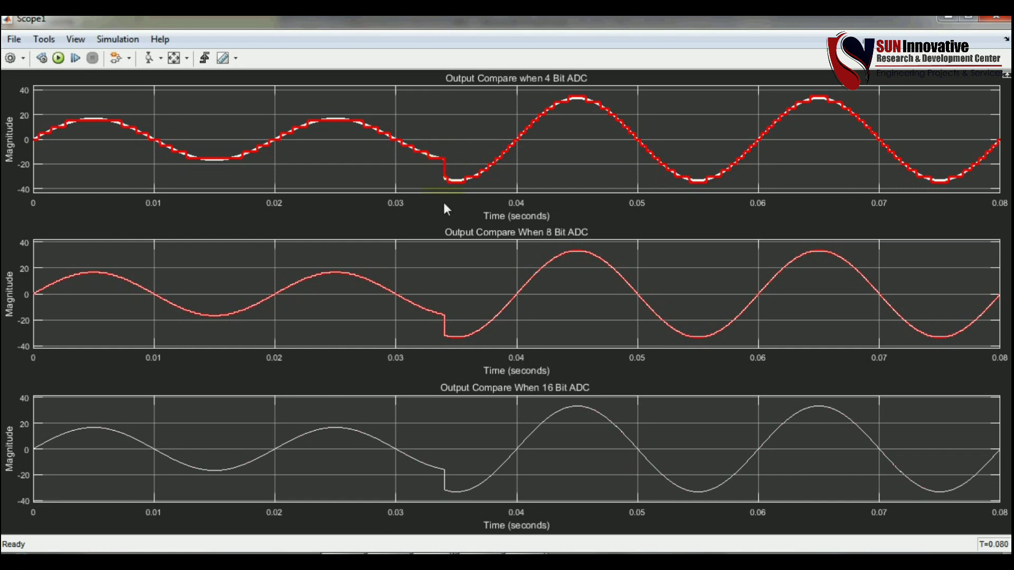
Zoom the output comparison plots in Scope1 to the interval from about 0.031 to 0.037 s around the disturbance.
{"action": "left_click", "coordinate": [161, 59]}
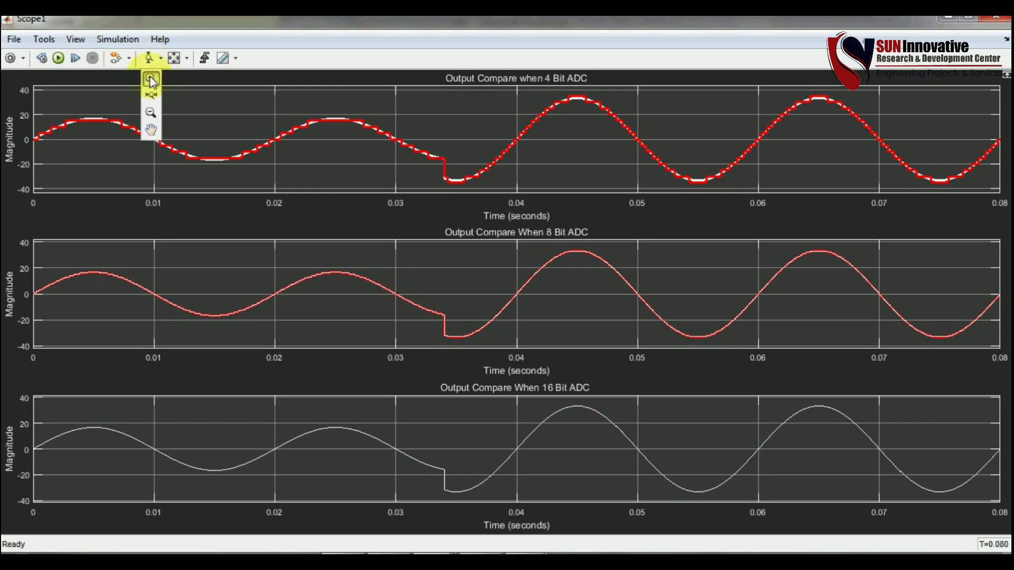
{"action": "left_click", "coordinate": [150, 74]}
{"action": "left_click_drag", "start_coordinate": [409, 123], "coordinate": [479, 193]}
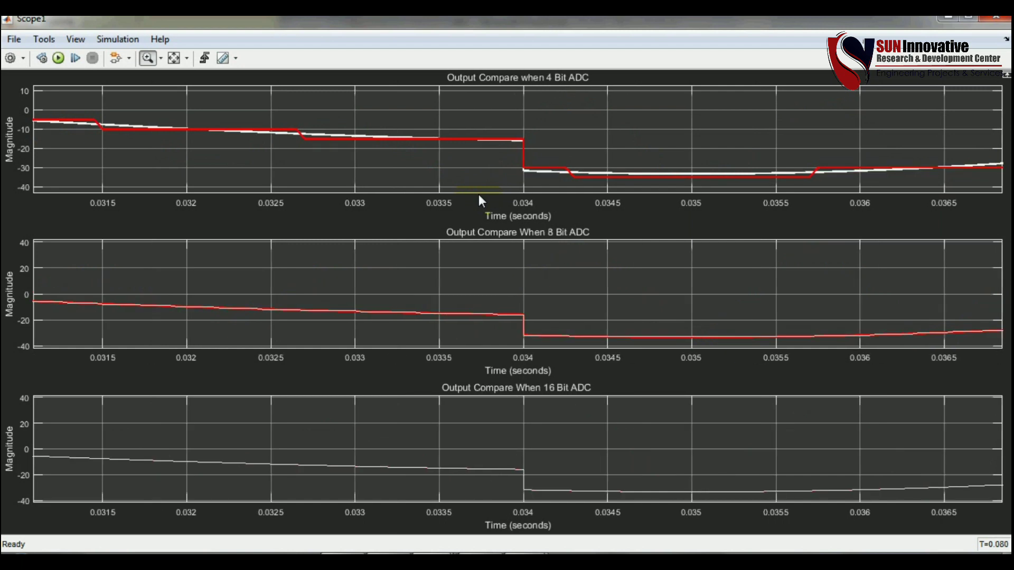
Magnify only the vertical axis of the 4, 8 and 16 Bit ADC comparison plots around the signal jump at 0.034 s.
{"action": "left_click", "coordinate": [161, 60]}
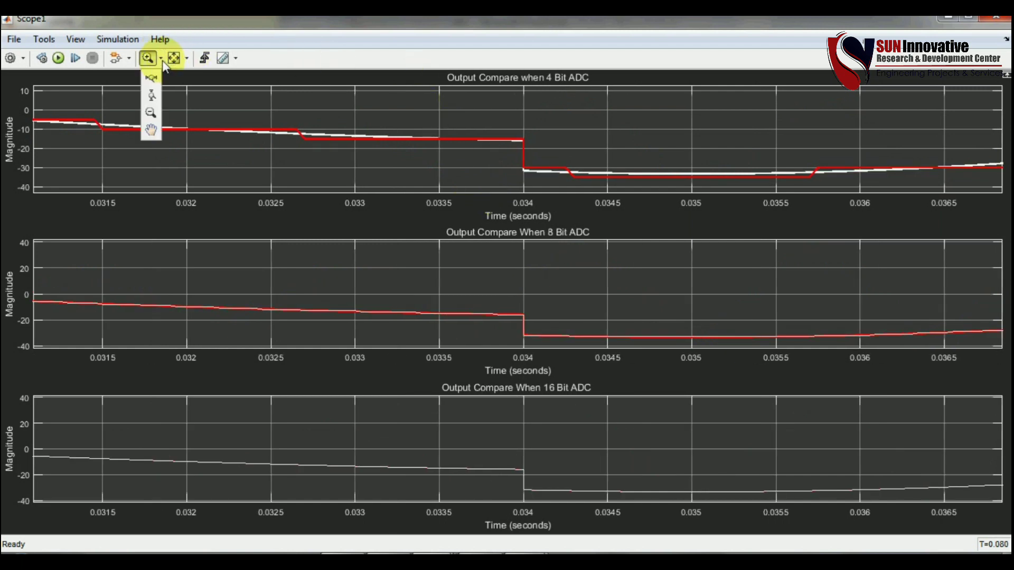
{"action": "left_click", "coordinate": [152, 99]}
{"action": "left_click_drag", "start_coordinate": [543, 89], "coordinate": [516, 195]}
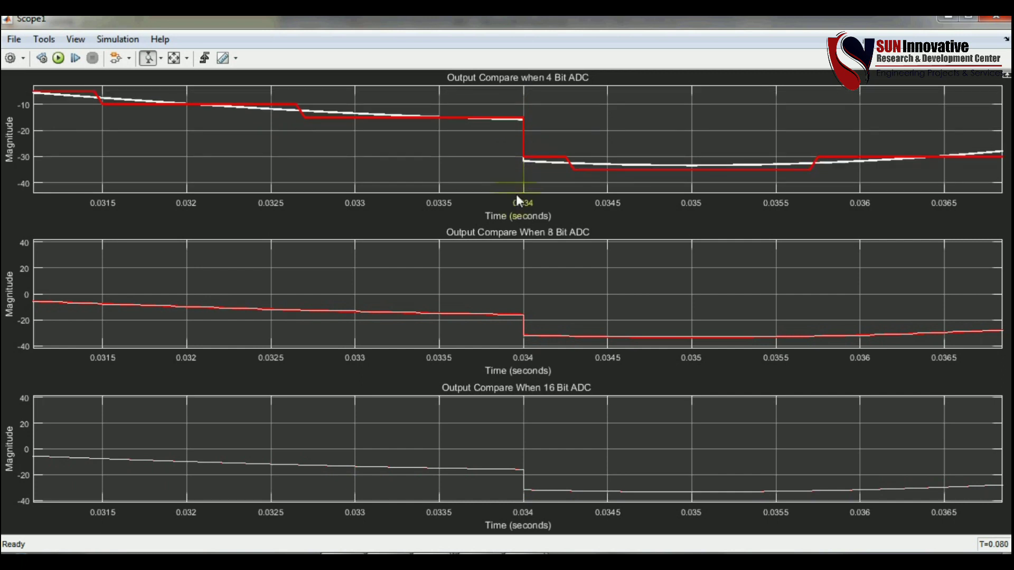
{"action": "left_click_drag", "start_coordinate": [519, 114], "coordinate": [518, 181]}
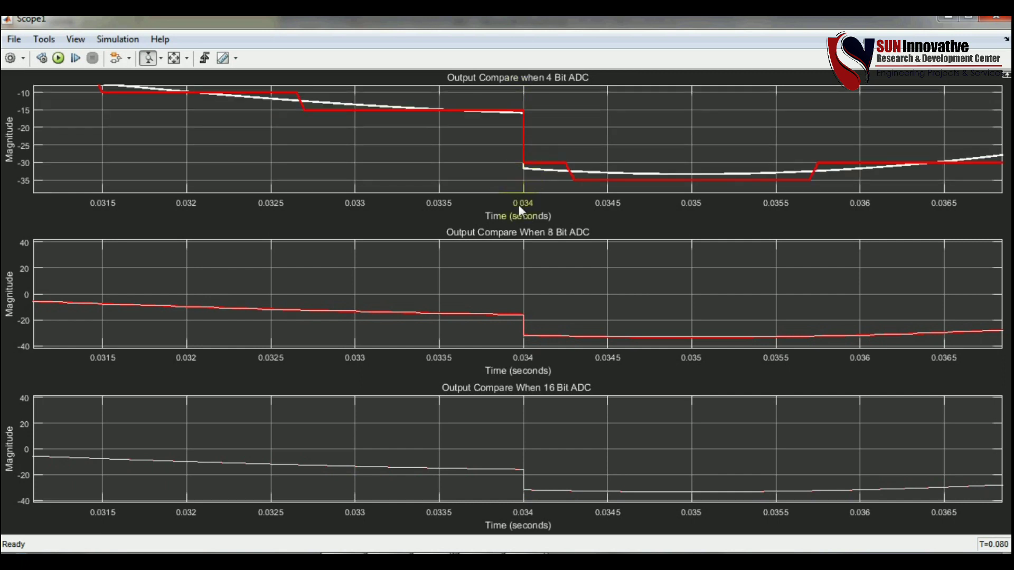
{"action": "left_click_drag", "start_coordinate": [512, 324], "coordinate": [515, 347]}
{"action": "left_click_drag", "start_coordinate": [518, 269], "coordinate": [523, 358]}
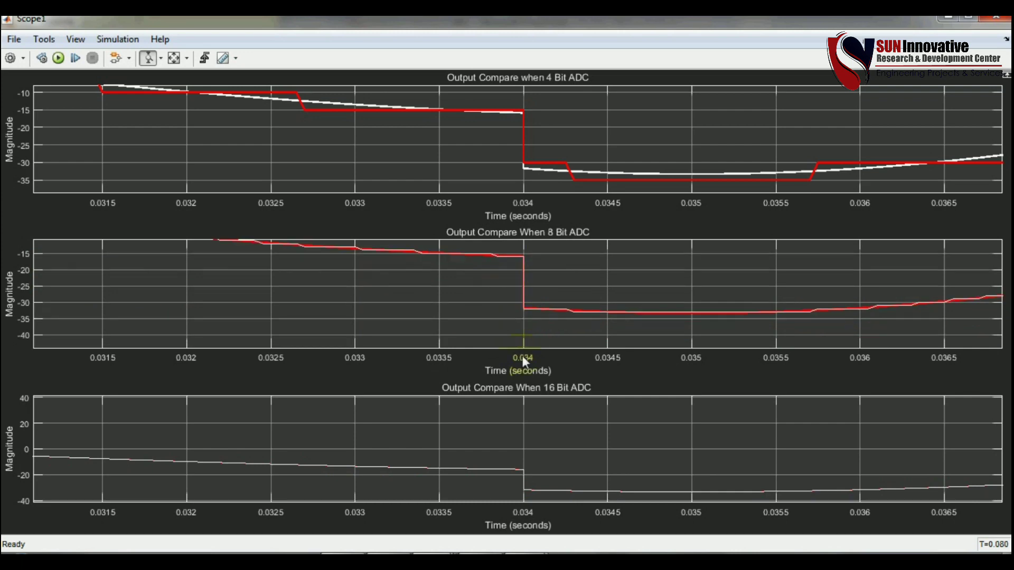
{"action": "left_click_drag", "start_coordinate": [518, 498], "coordinate": [517, 519]}
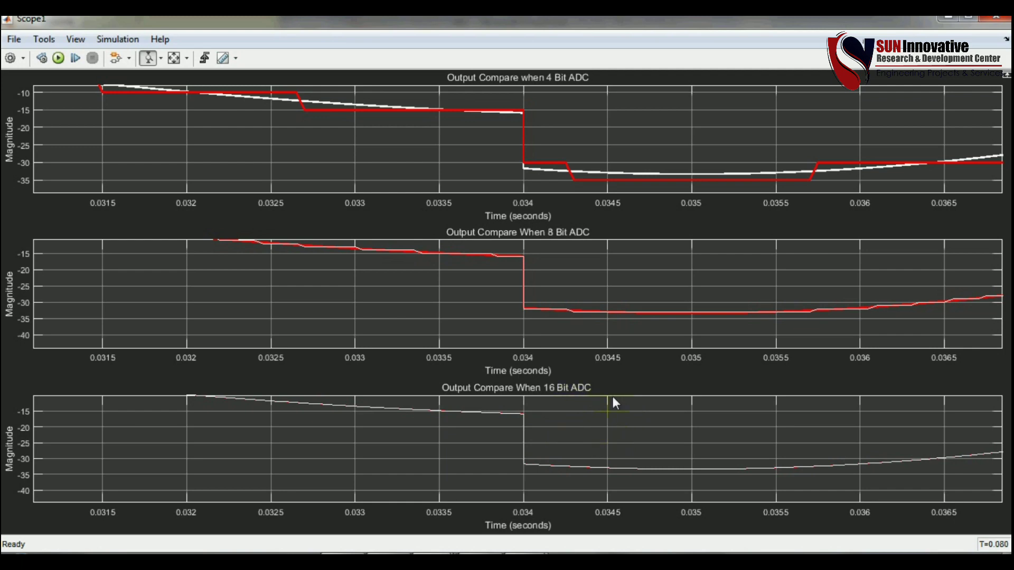
Close Scope1 and open Scope3 in the 4 Bit ADC section to view its signals.
{"action": "left_click", "coordinate": [996, 19]}
{"action": "left_click", "coordinate": [958, 160]}
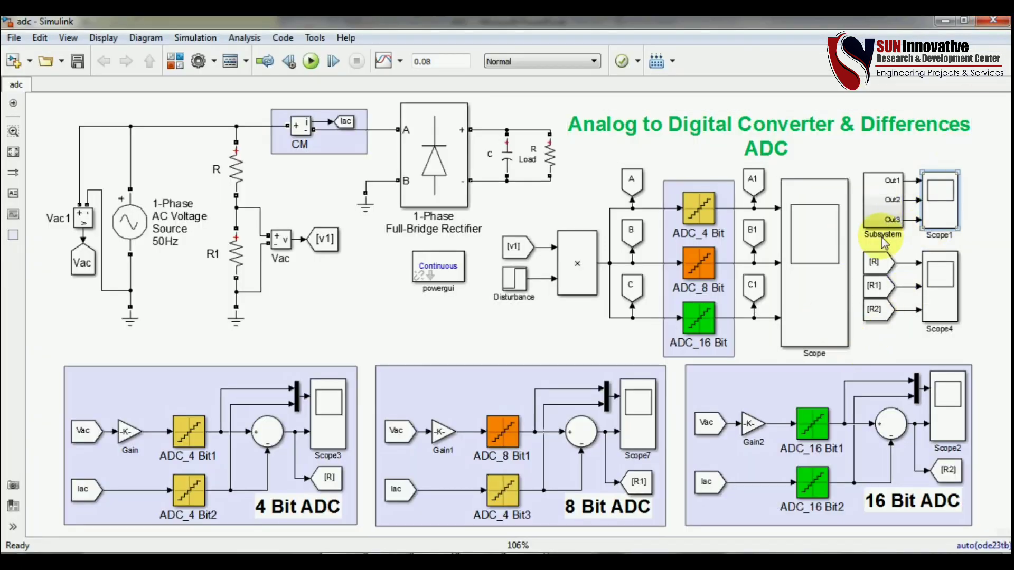
{"action": "left_click", "coordinate": [331, 394]}
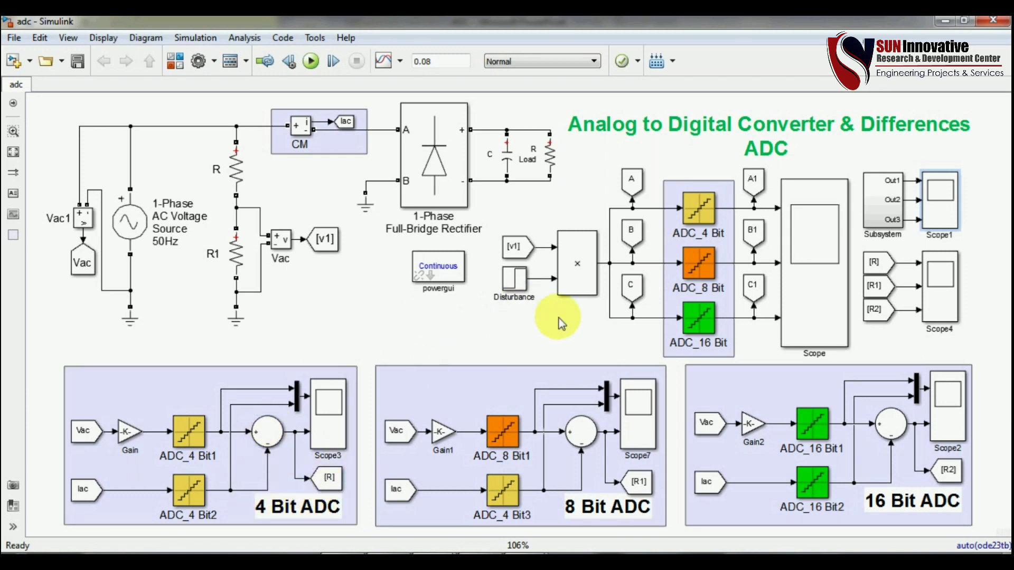
{"action": "left_click", "coordinate": [843, 392]}
{"action": "left_click", "coordinate": [540, 387]}
{"action": "left_click", "coordinate": [322, 423]}
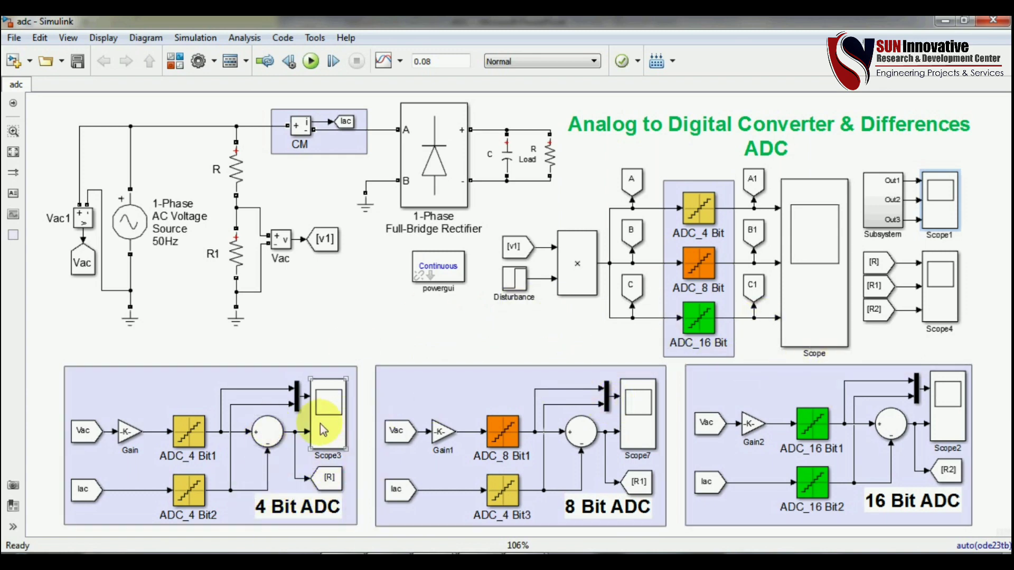
{"action": "double_click", "coordinate": [330, 428]}
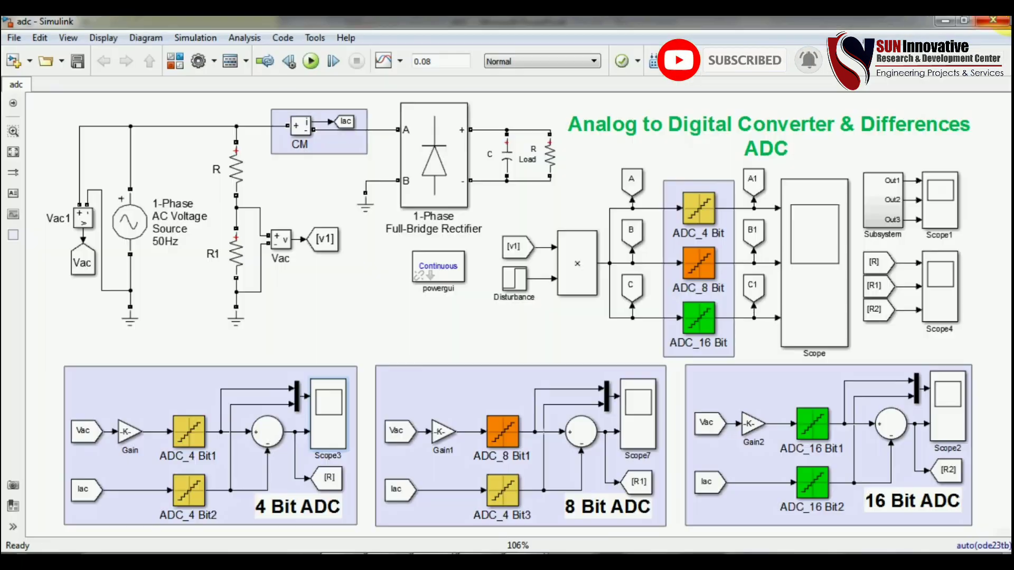
Open Scope7 in the 8 Bit ADC section, examine its two input signals and the compared output, and close it.
{"action": "left_click", "coordinate": [652, 425]}
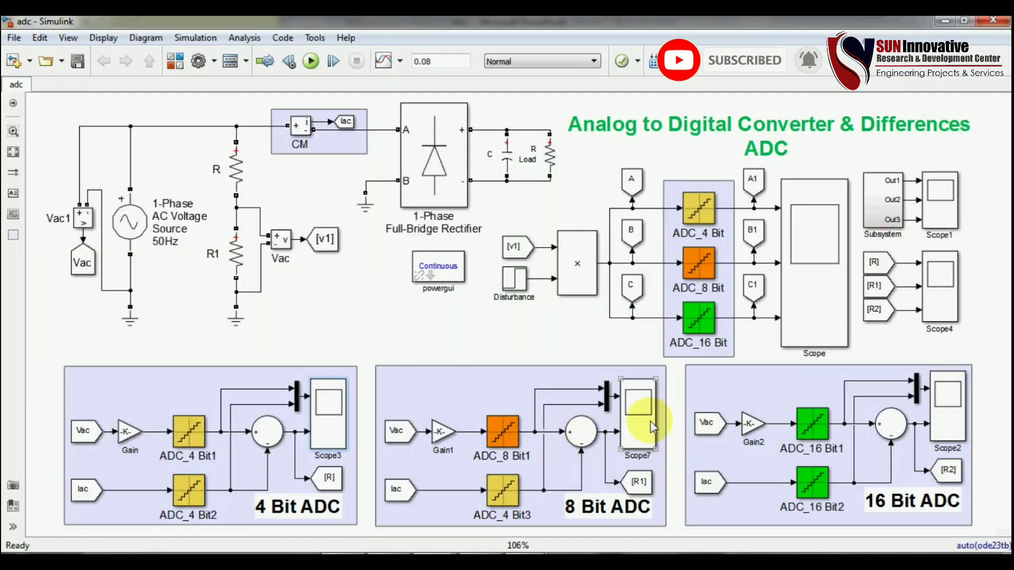
{"action": "left_click", "coordinate": [511, 495]}
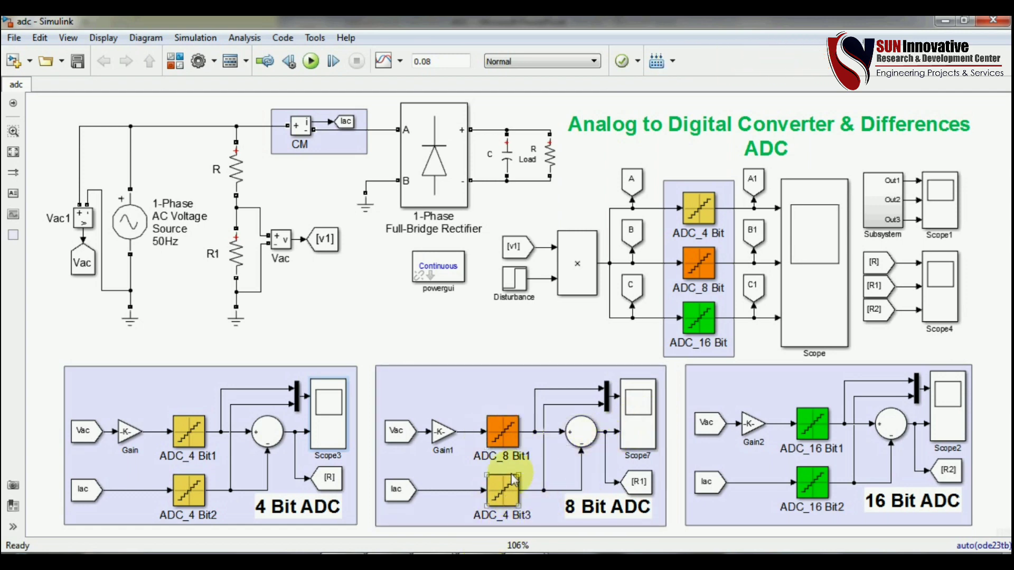
{"action": "left_click", "coordinate": [638, 417]}
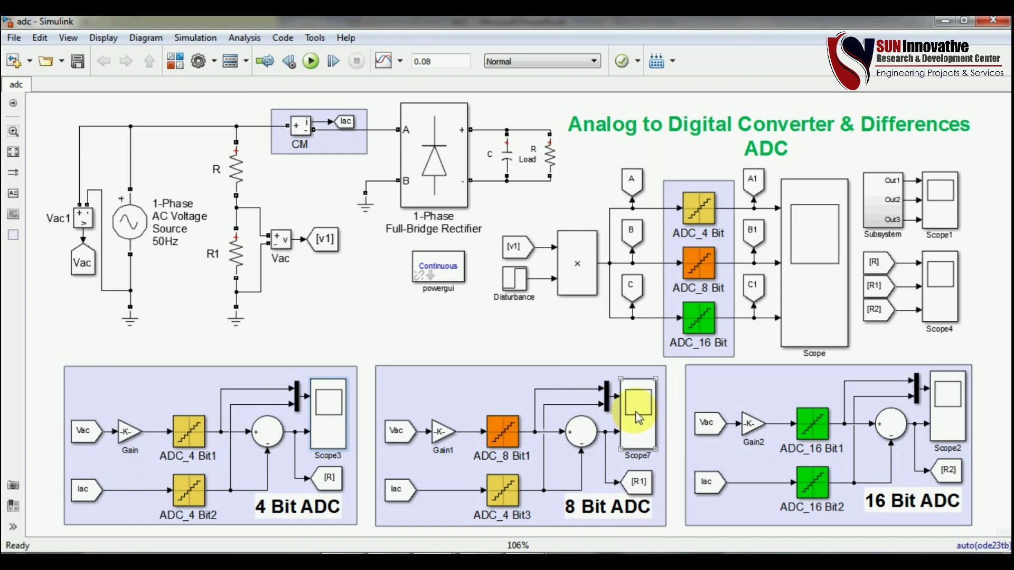
{"action": "double_click", "coordinate": [637, 417]}
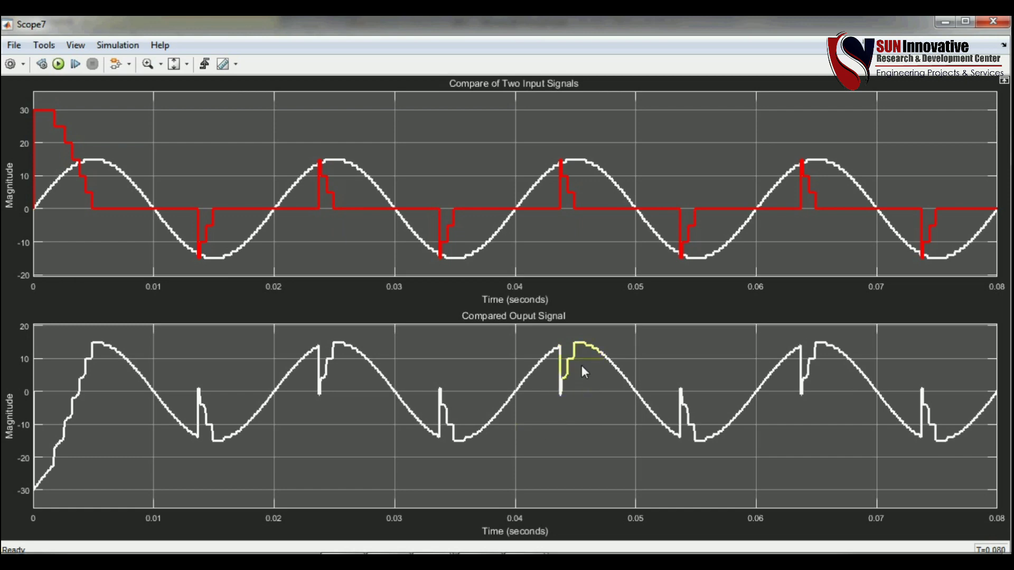
{"action": "left_click", "coordinate": [1002, 24]}
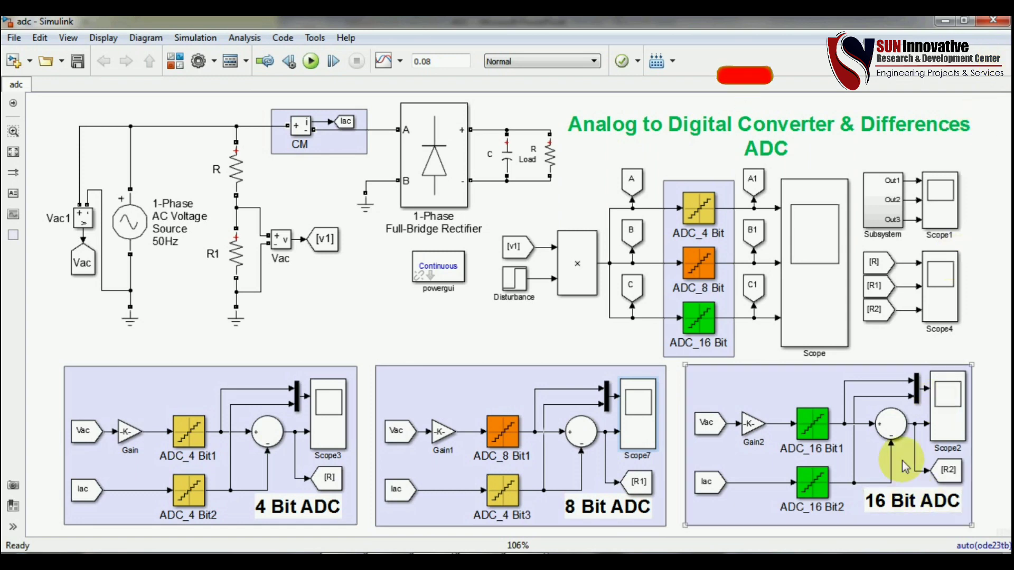
Examine the 16 Bit ADC comparison in Scope2 and the combined 4, 8 and 16 Bit ADC outputs in Scope4, closing each scope.
{"action": "double_click", "coordinate": [956, 431]}
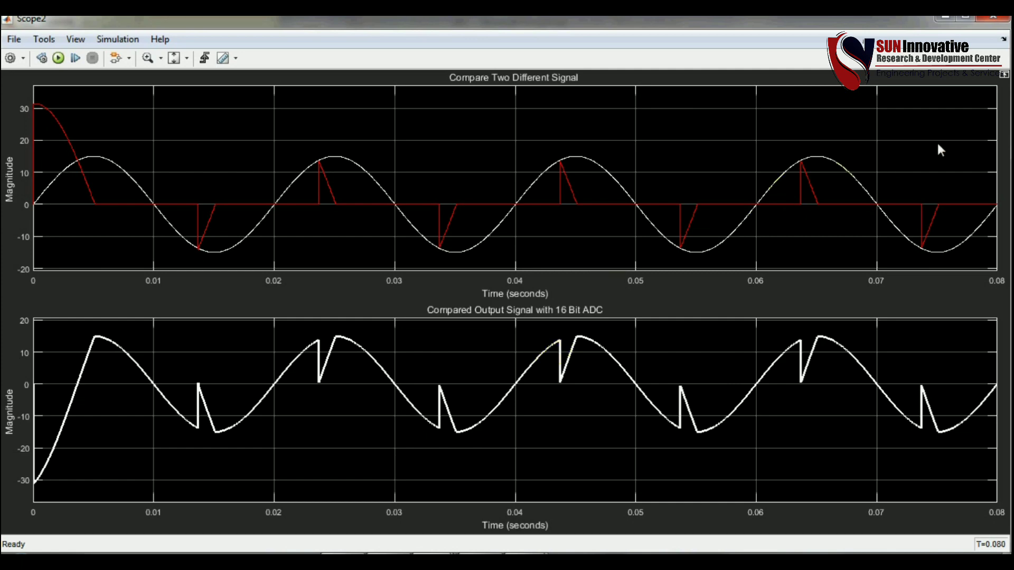
{"action": "left_click", "coordinate": [993, 16]}
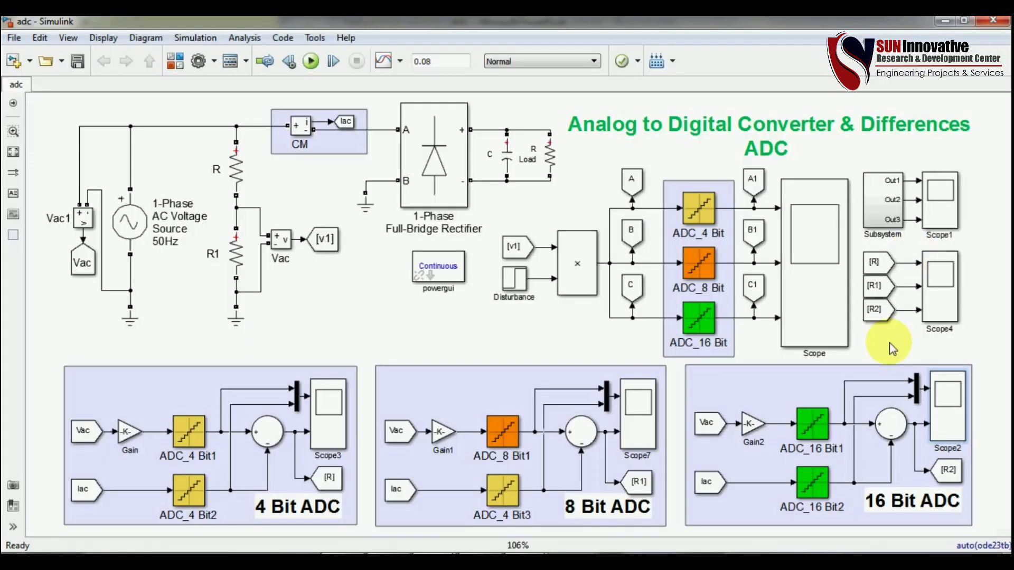
{"action": "double_click", "coordinate": [941, 280]}
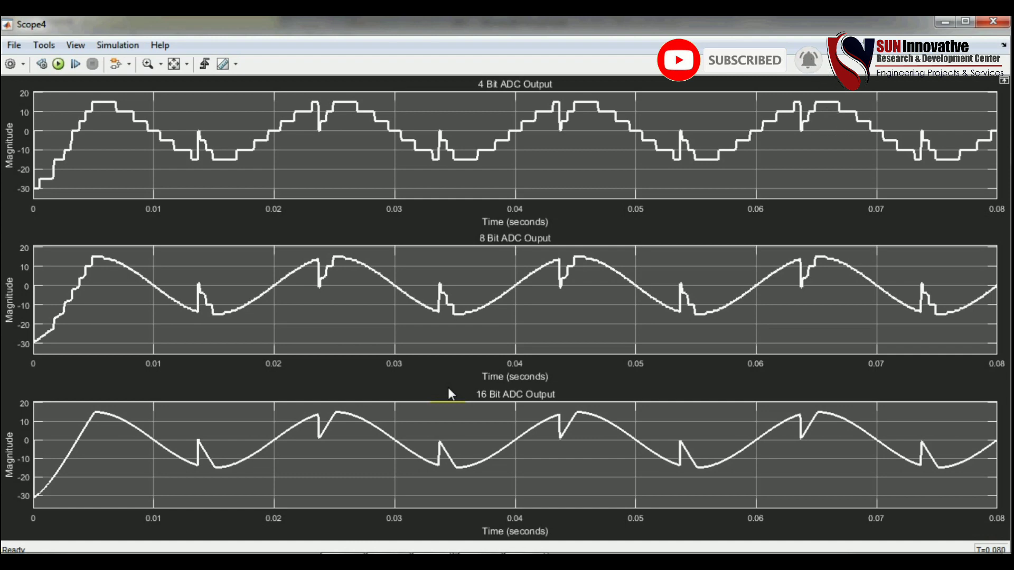
{"action": "left_click", "coordinate": [994, 21]}
{"action": "left_click", "coordinate": [387, 361]}
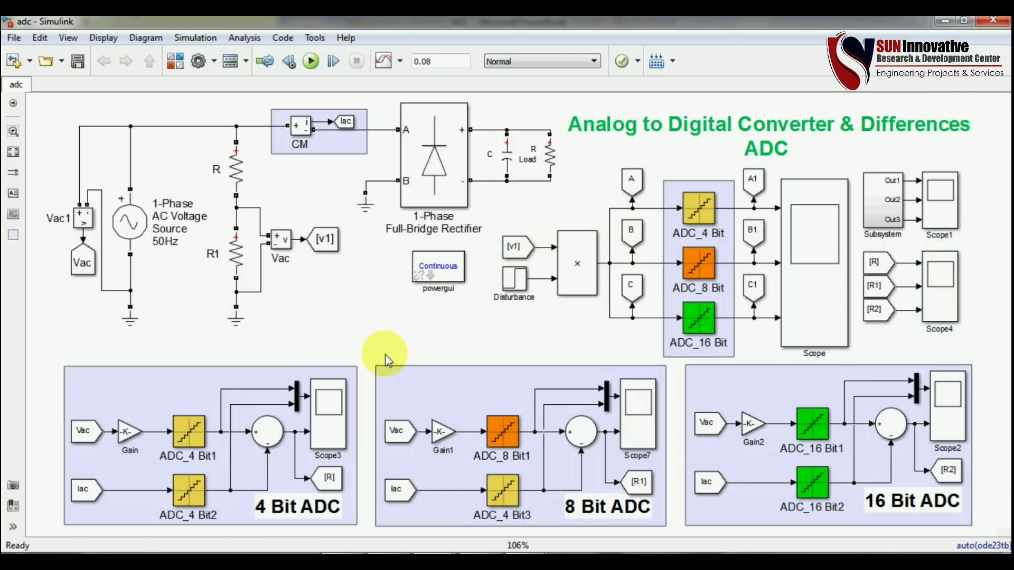
{"action": "left_click", "coordinate": [711, 132]}
{"action": "left_click", "coordinate": [561, 166]}
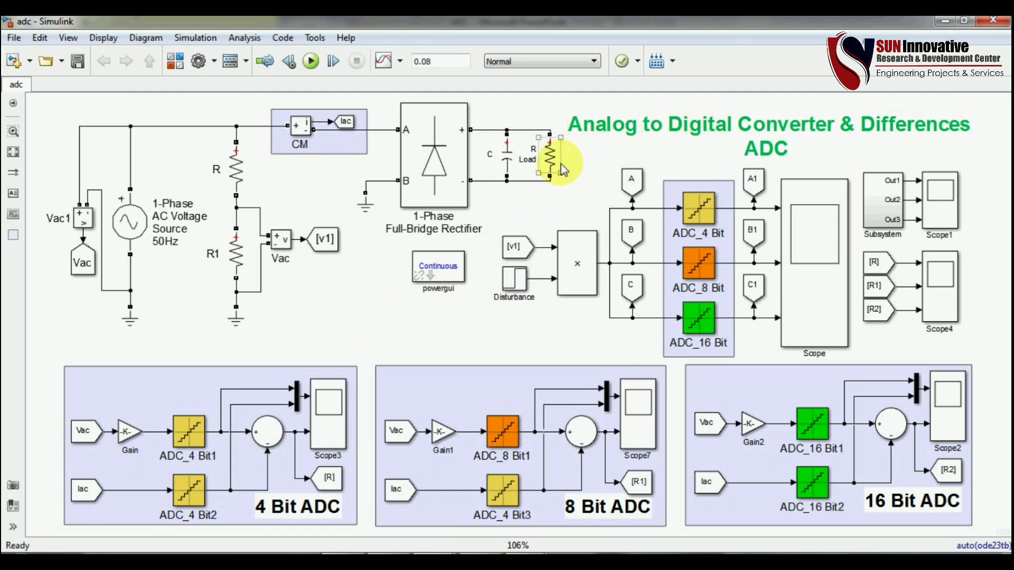
{"action": "left_click", "coordinate": [508, 347]}
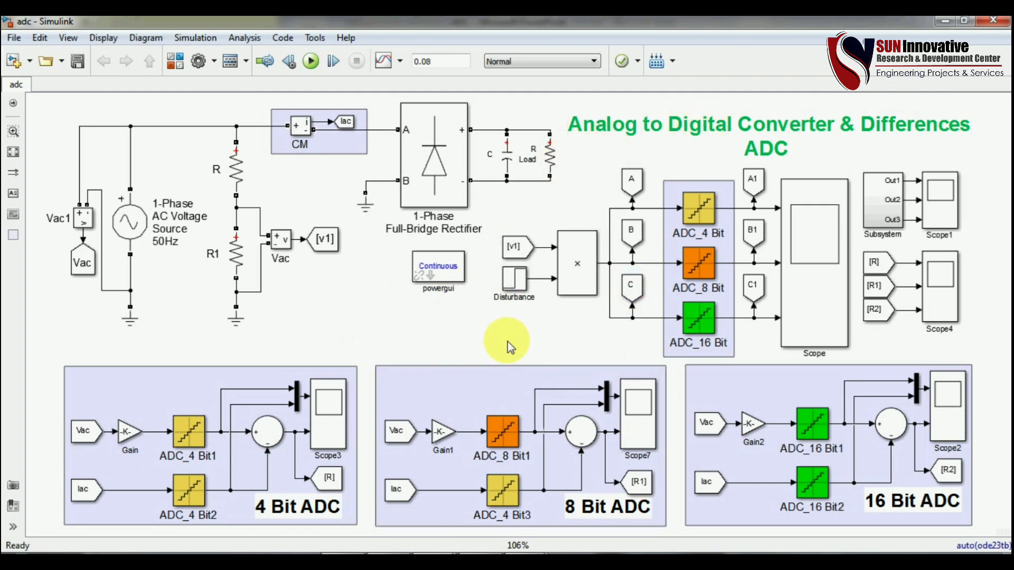